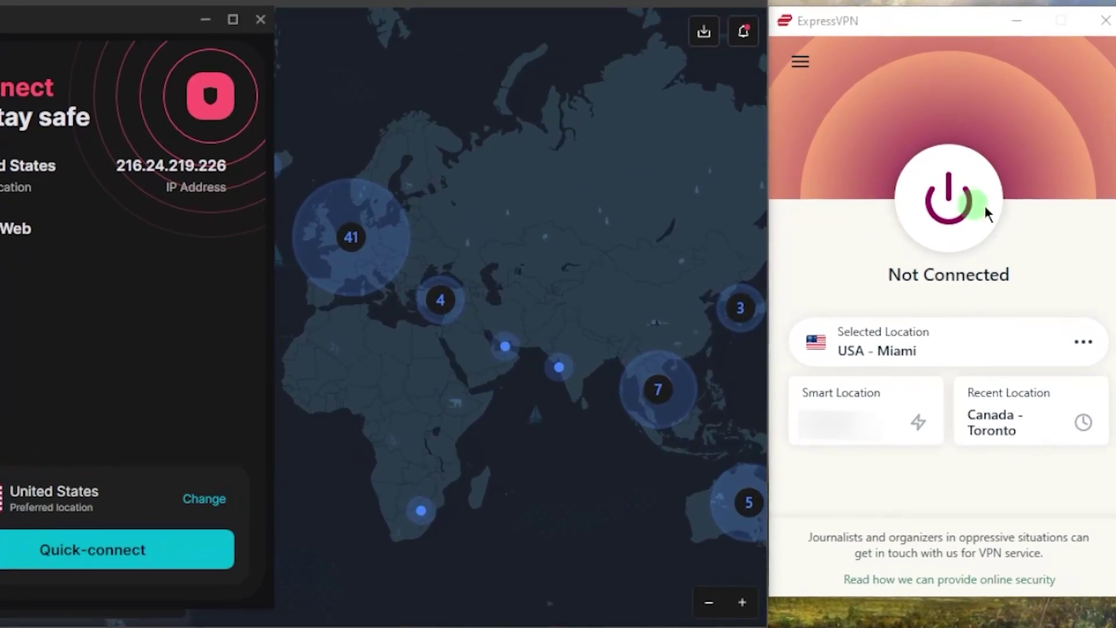
Connect ExpressVPN to USA - Miami and confirm the IP shows Miami, Florida, United States
left_click(1023, 263)
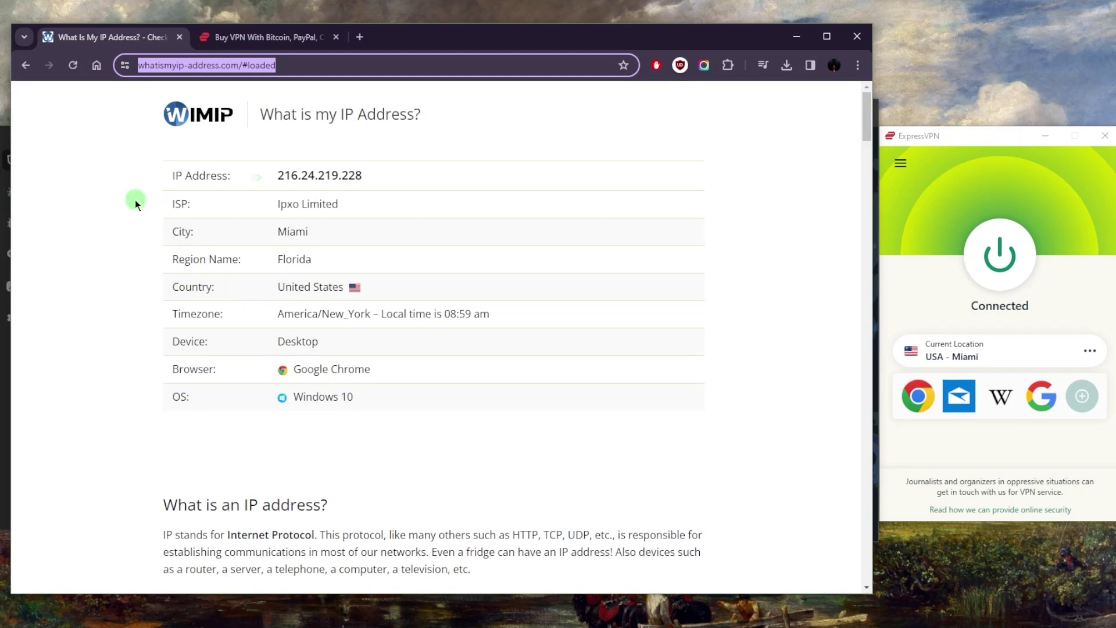
left_click(137, 189)
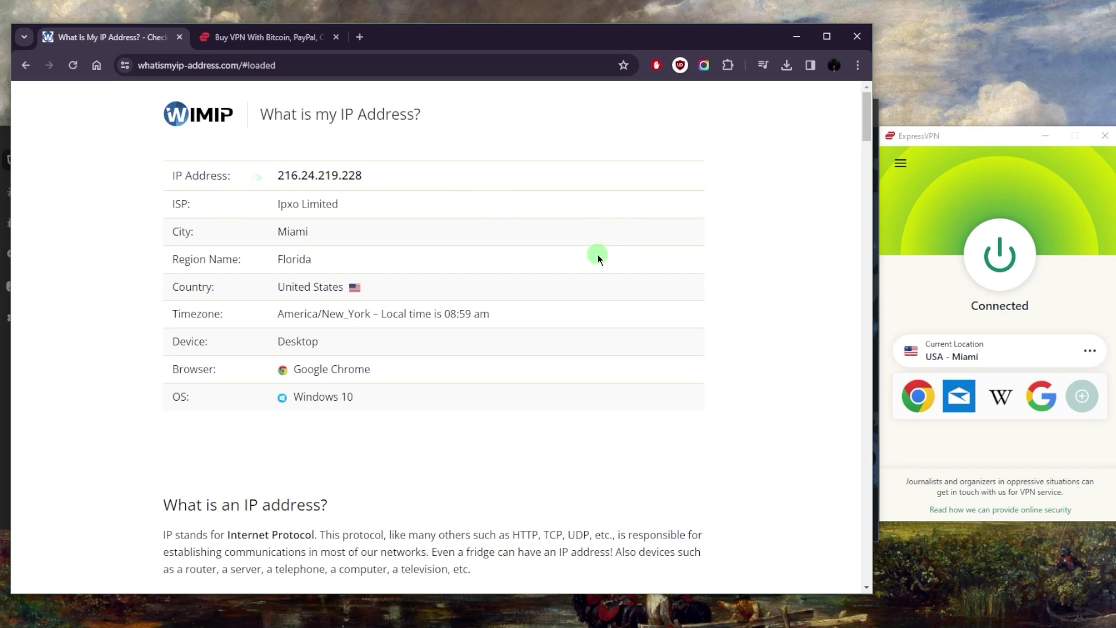
left_click(961, 183)
Minimize the IP-check browser and disconnect ExpressVPN from USA - Miami
left_click(808, 39)
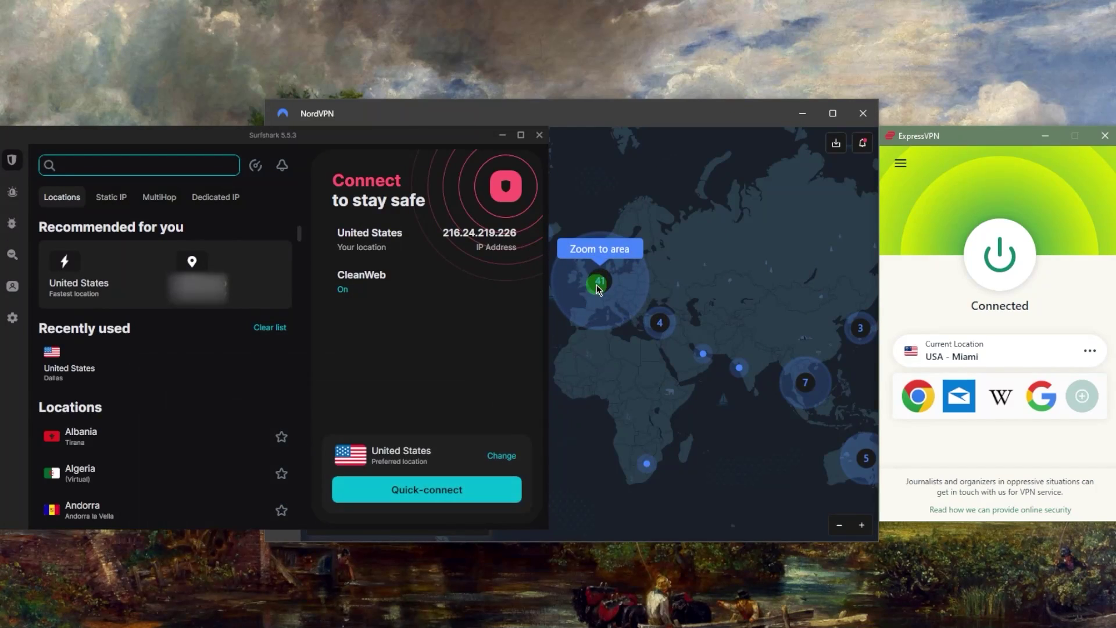
left_click(1007, 256)
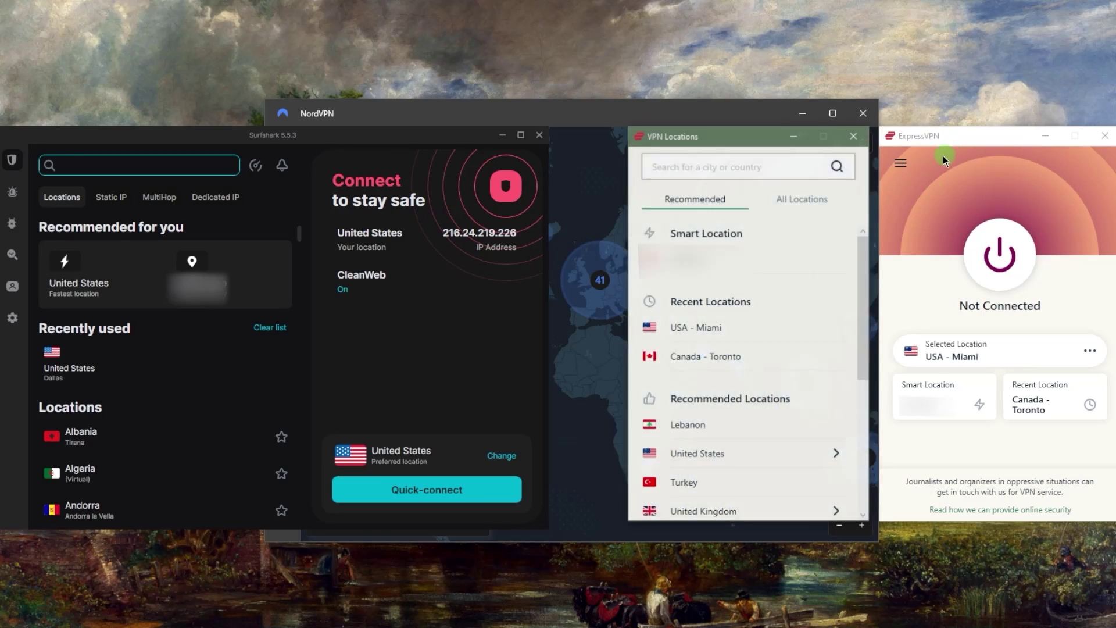
Pick Germany under All Locations > Europe and connect to Germany - Frankfurt - 1
left_click(813, 199)
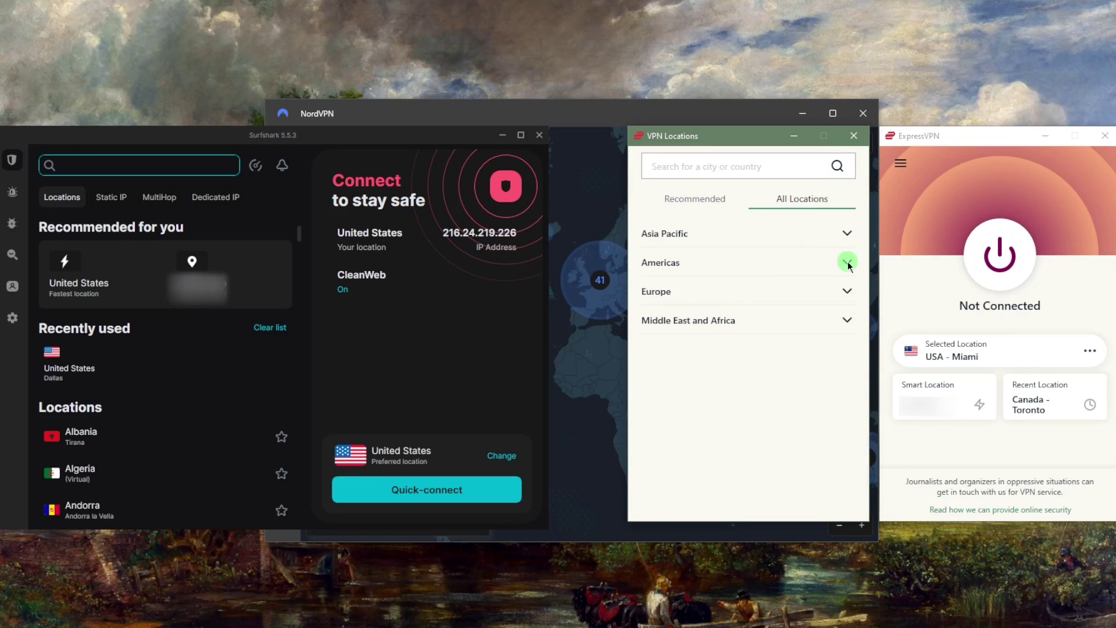
left_click(810, 300)
scroll(703, 360, "down", 3)
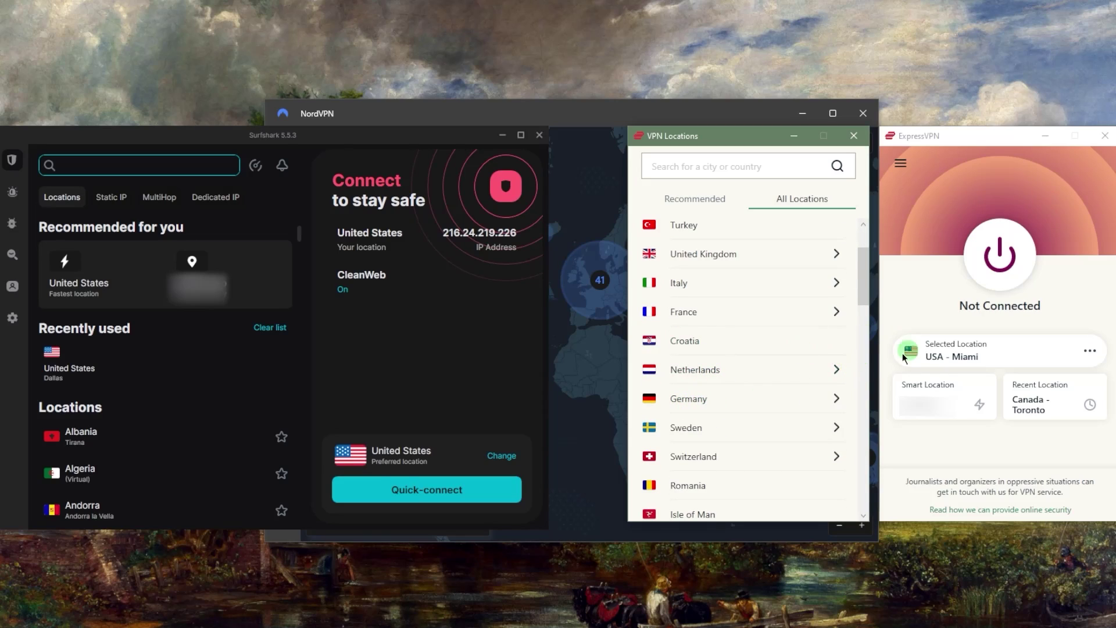
left_click(687, 398)
left_click(994, 266)
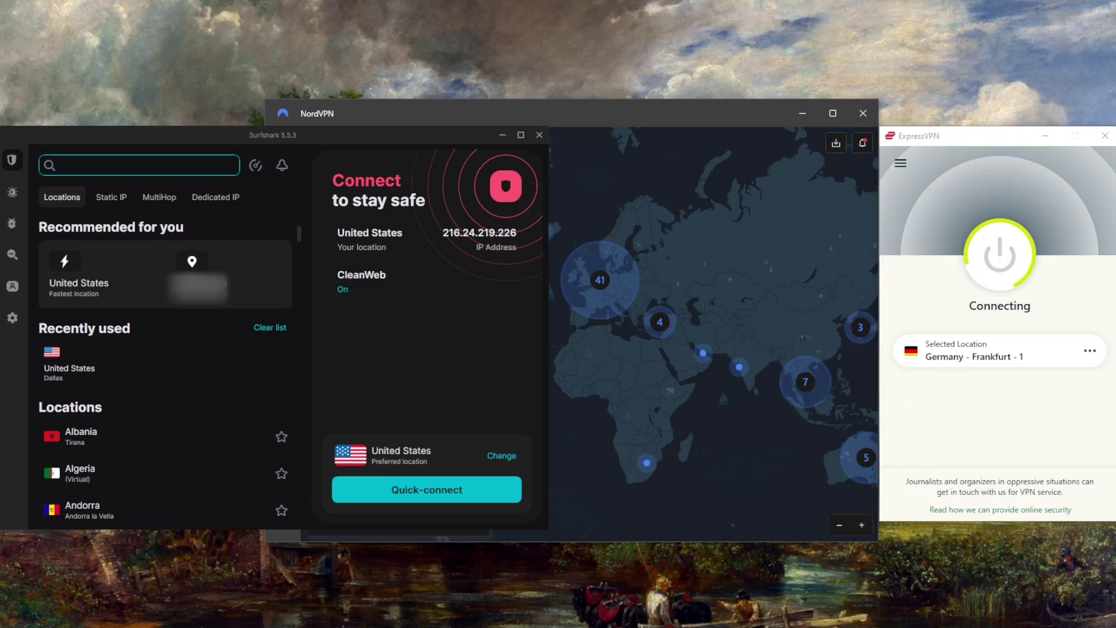
Reload the IP check to confirm a Frankfurt am Main, Germany address, then minimize the browser
key("alt+Tab")
left_click(78, 70)
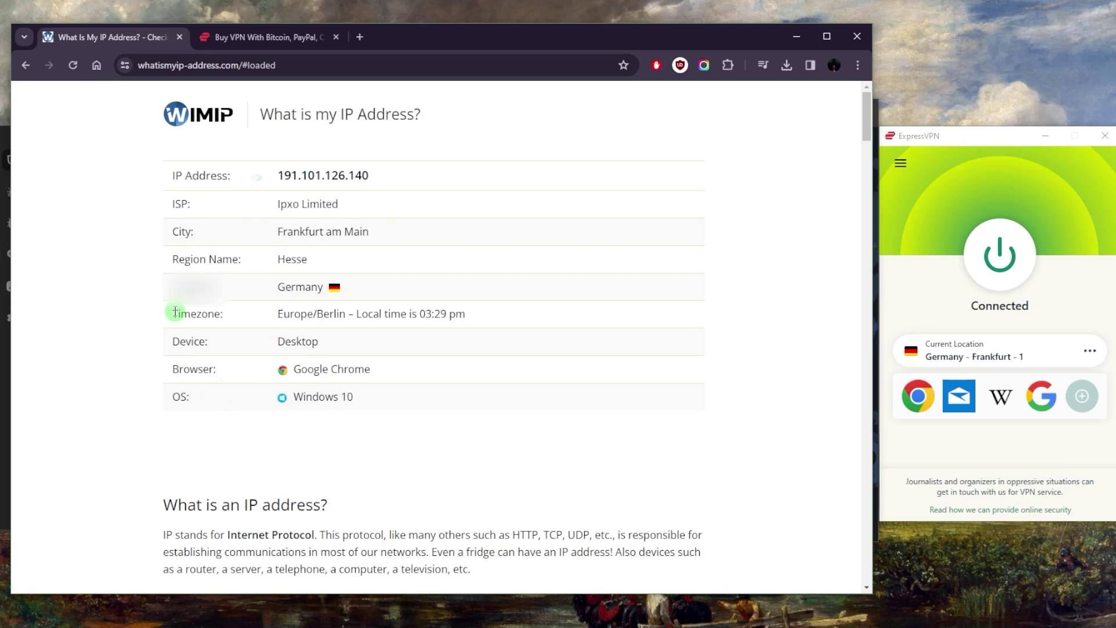
left_click(795, 37)
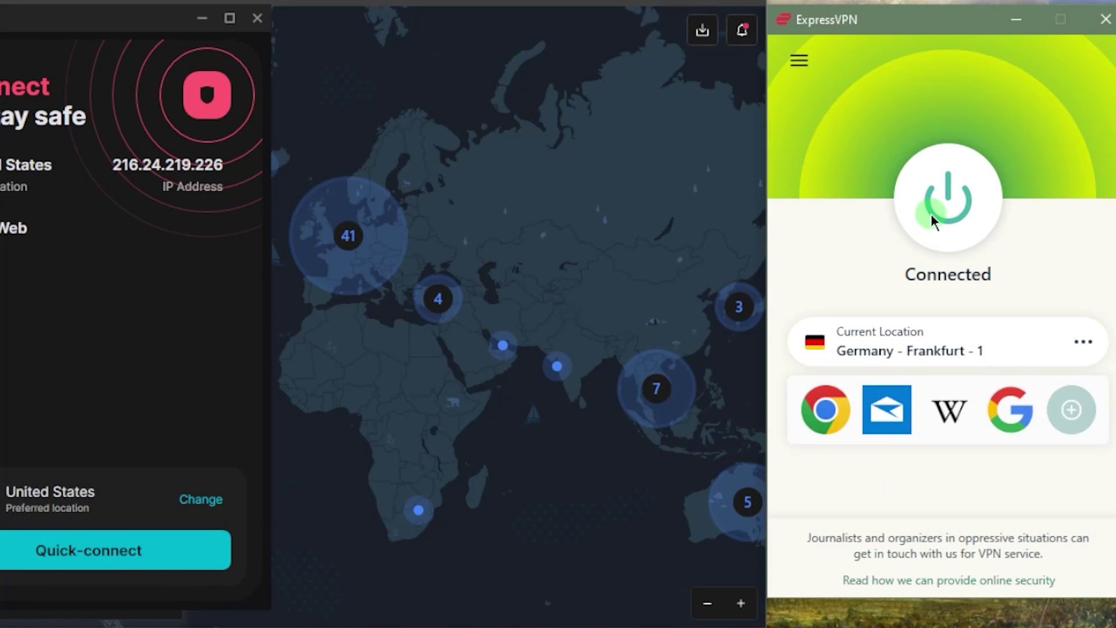
Disconnect ExpressVPN from Germany - Frankfurt - 1 and briefly open its main menu
left_click(990, 266)
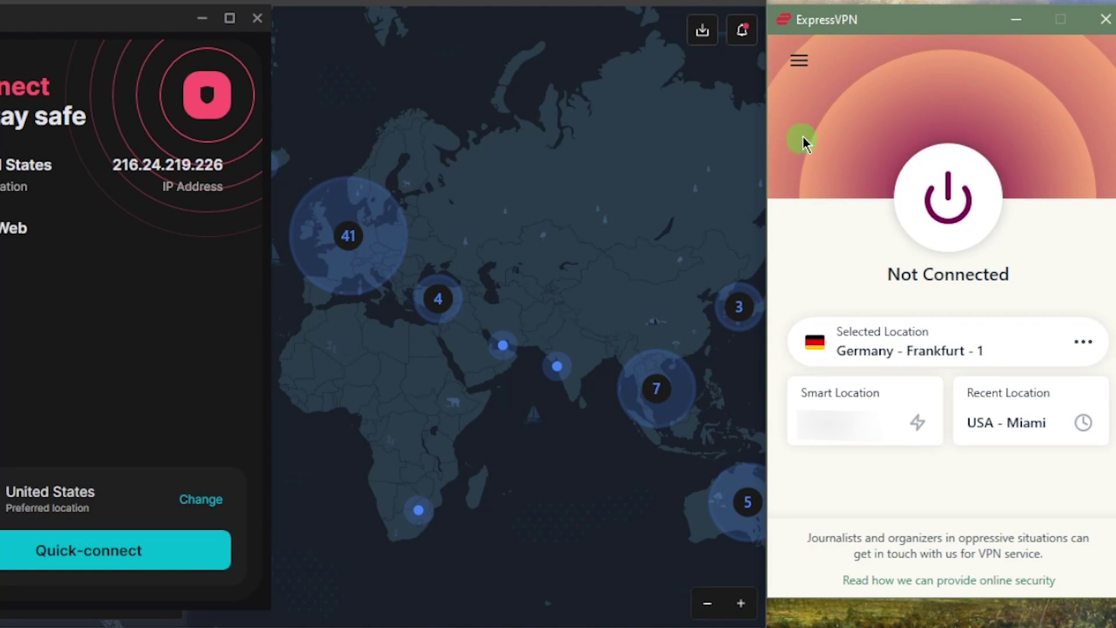
left_click(798, 64)
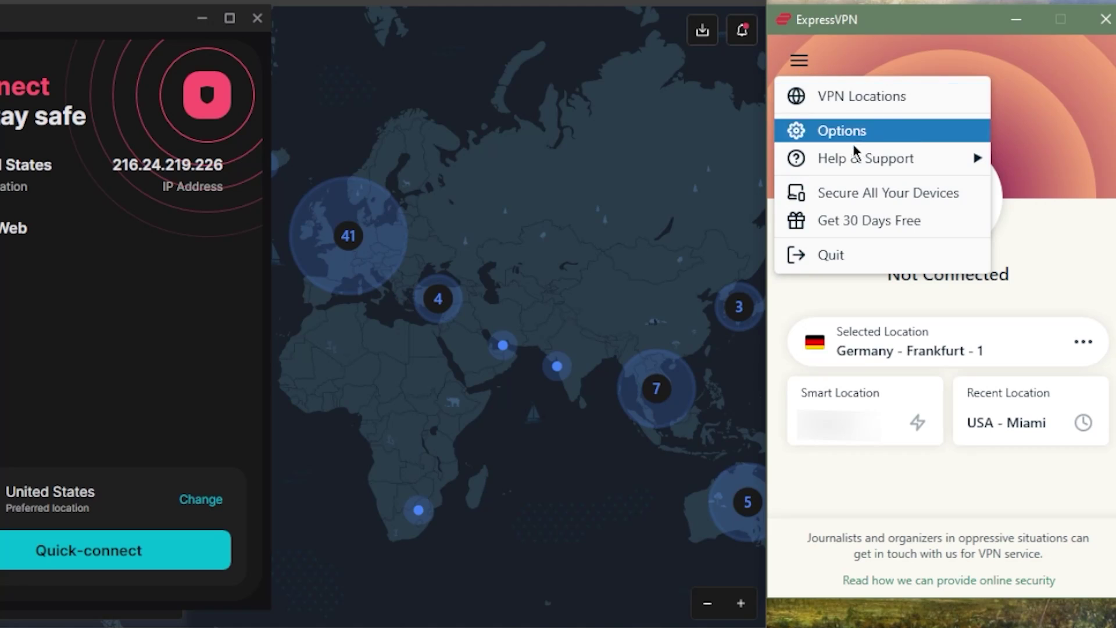
left_click(831, 84)
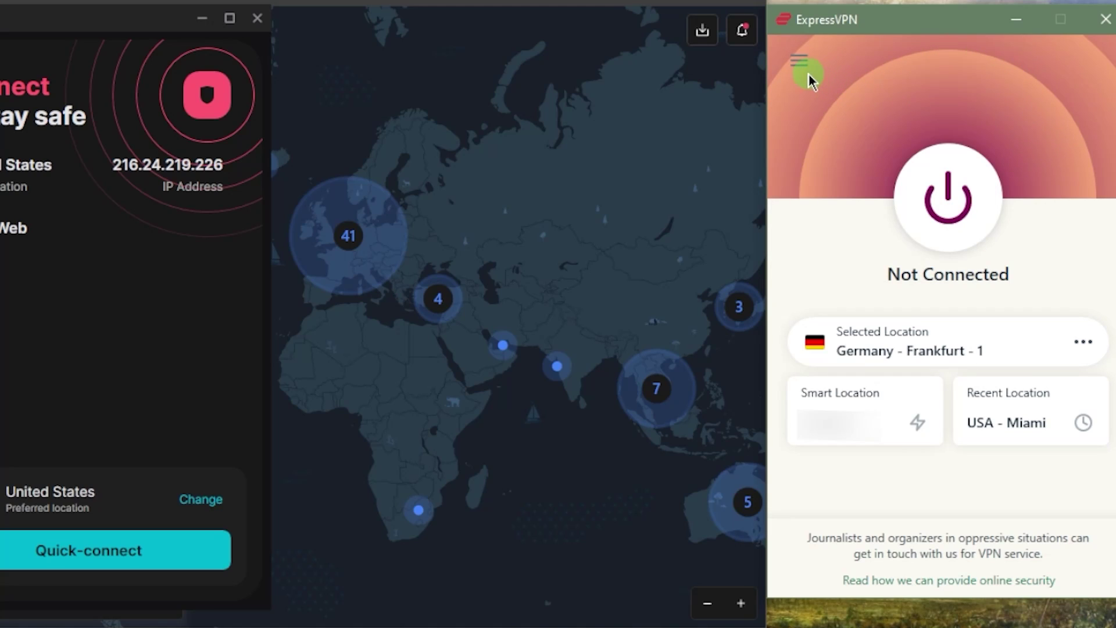
Switch between the NordVPN and Surfshark windows, leaving NordVPN in front
left_click(515, 107)
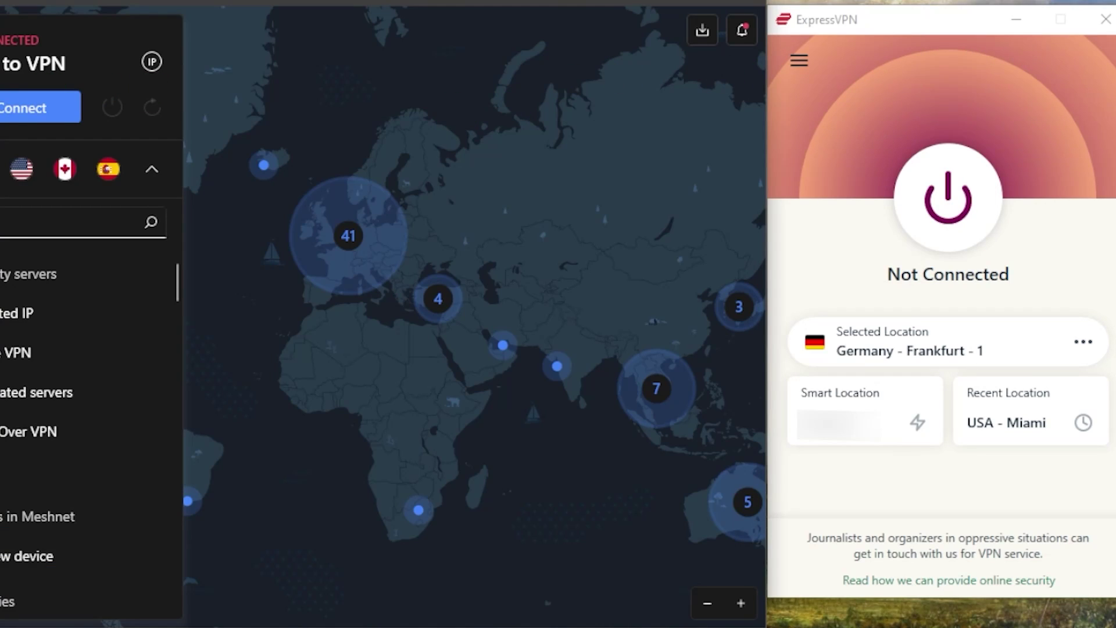
key("alt+Tab")
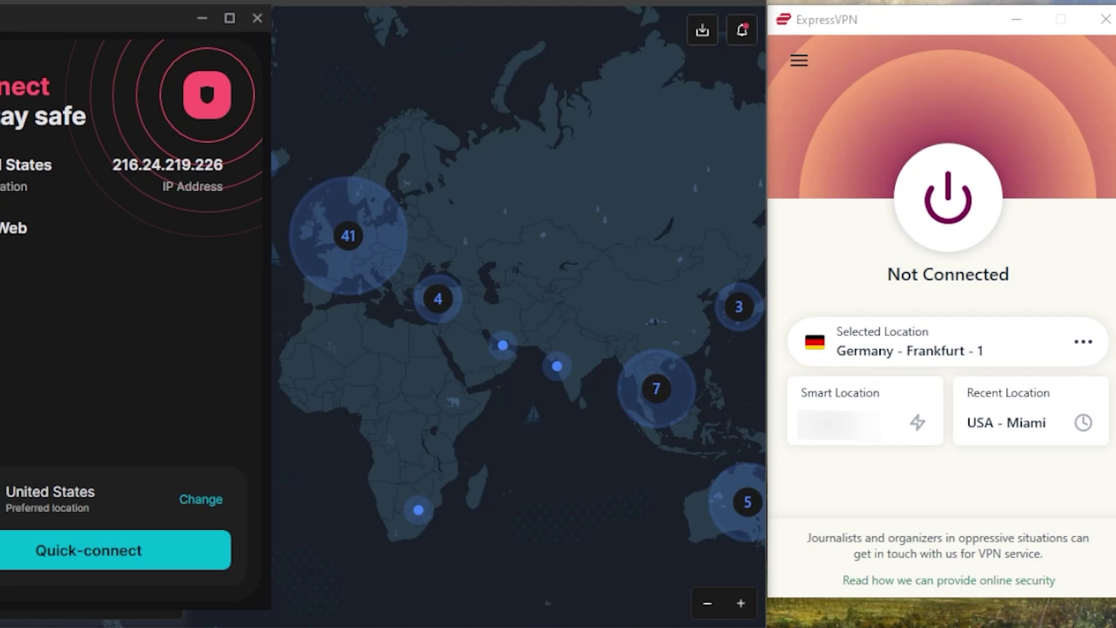
left_click(431, 104)
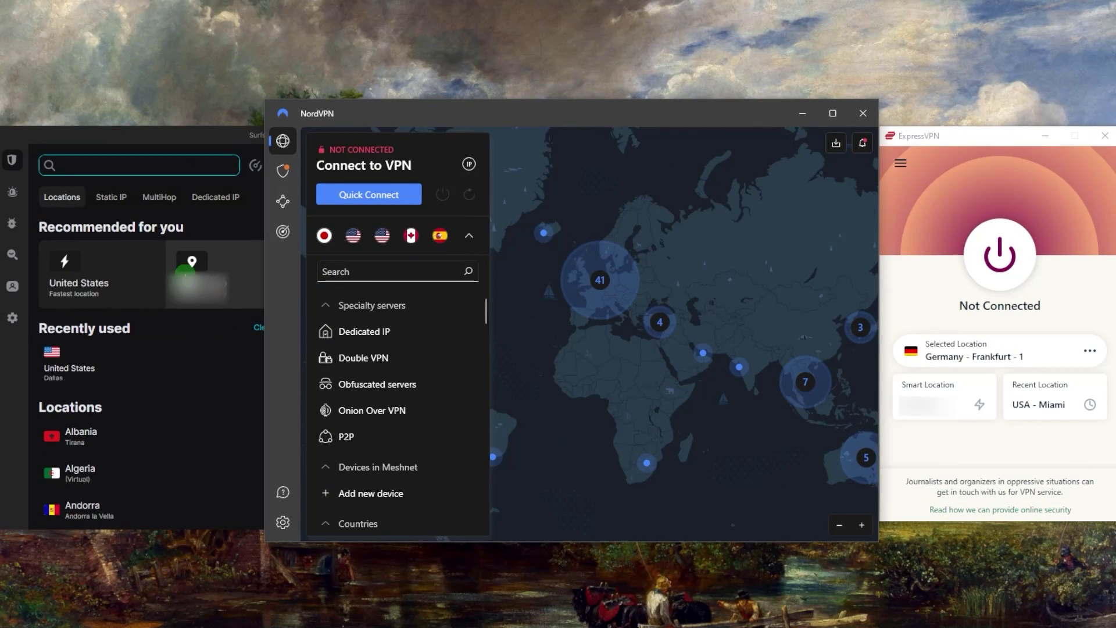
left_click(187, 142)
left_click(949, 175)
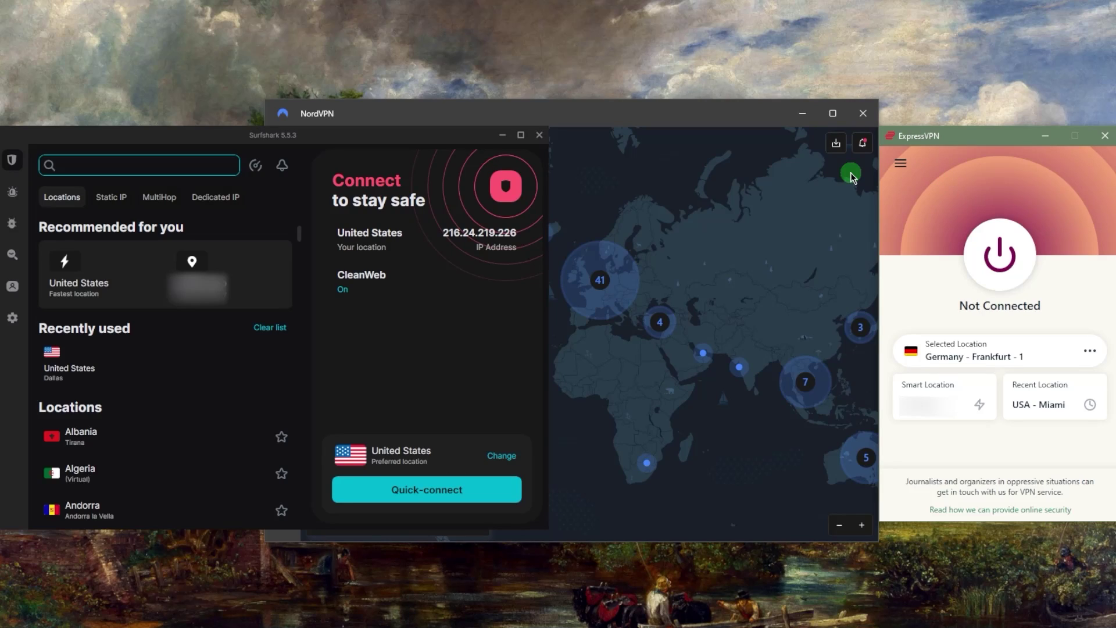
left_click(899, 163)
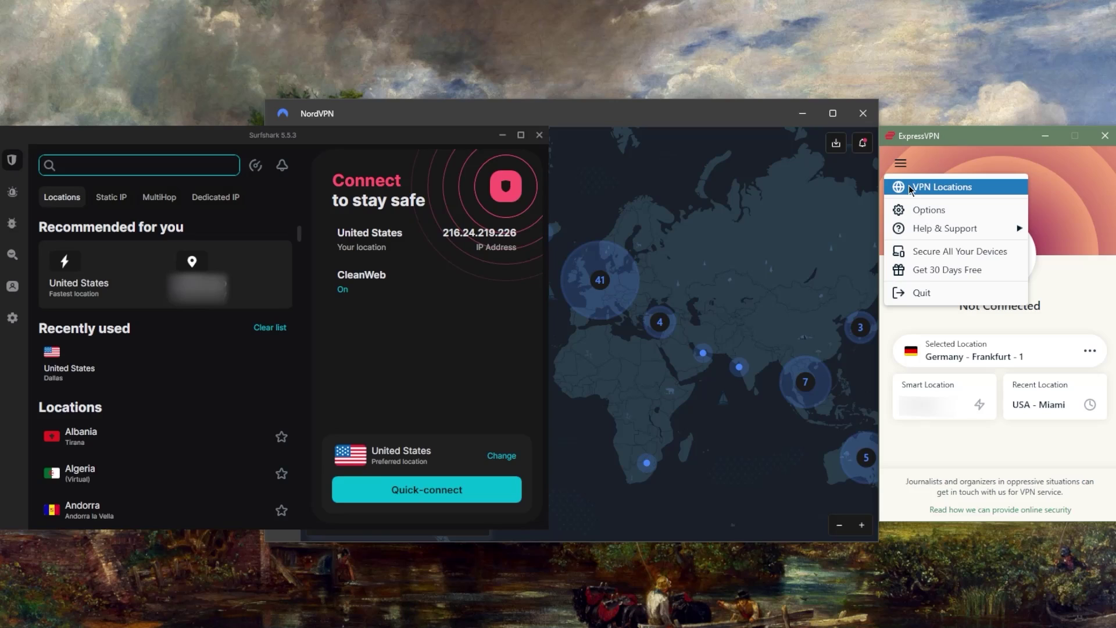
left_click(923, 186)
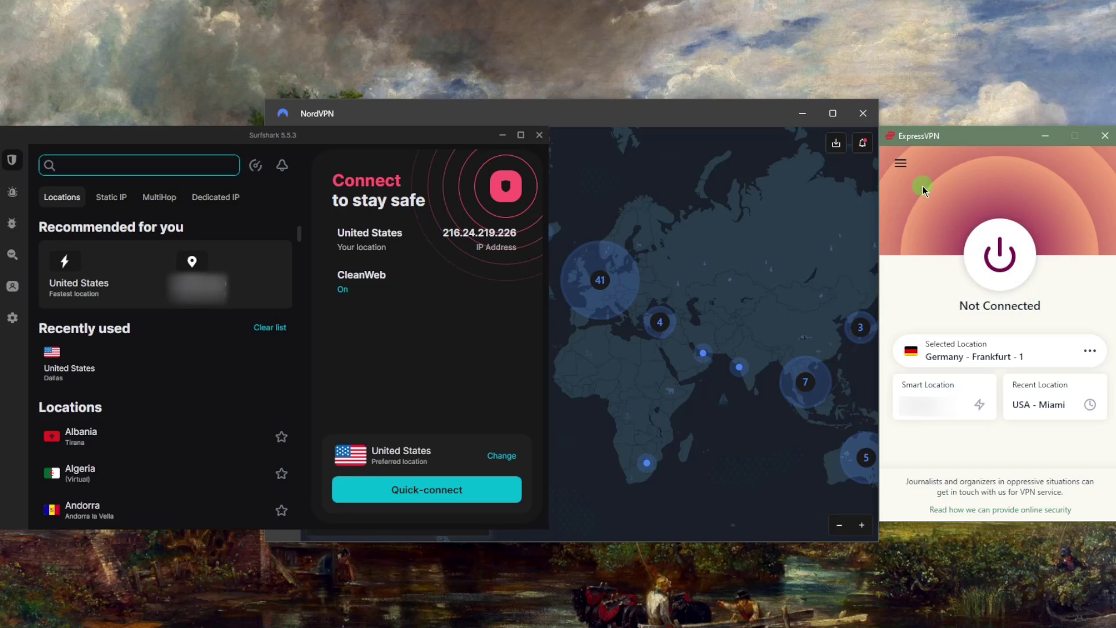
left_click(901, 165)
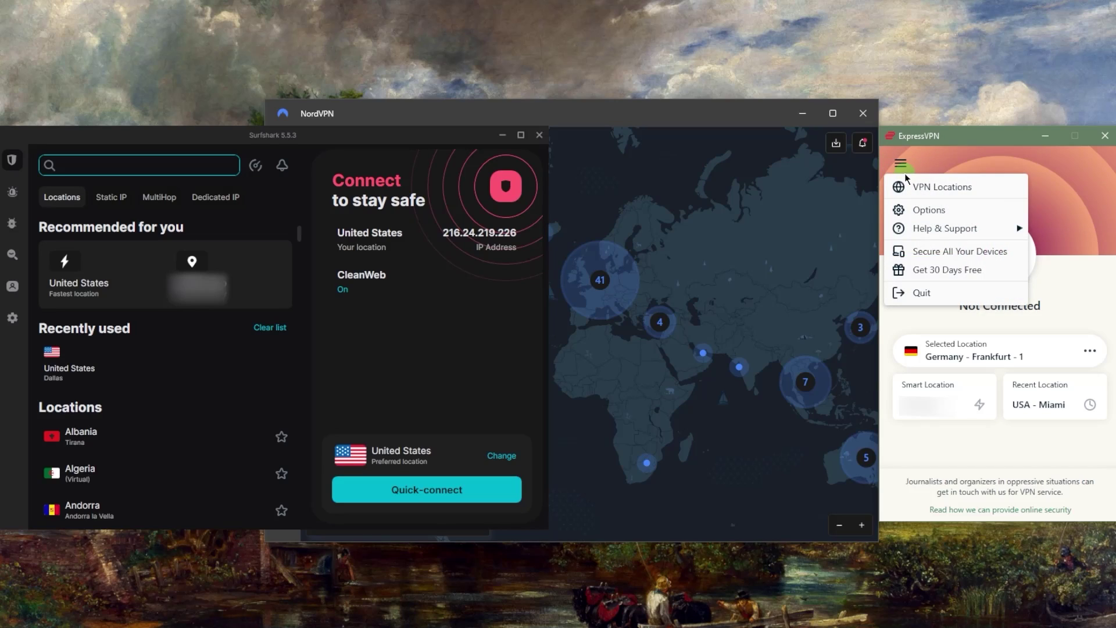
left_click(925, 187)
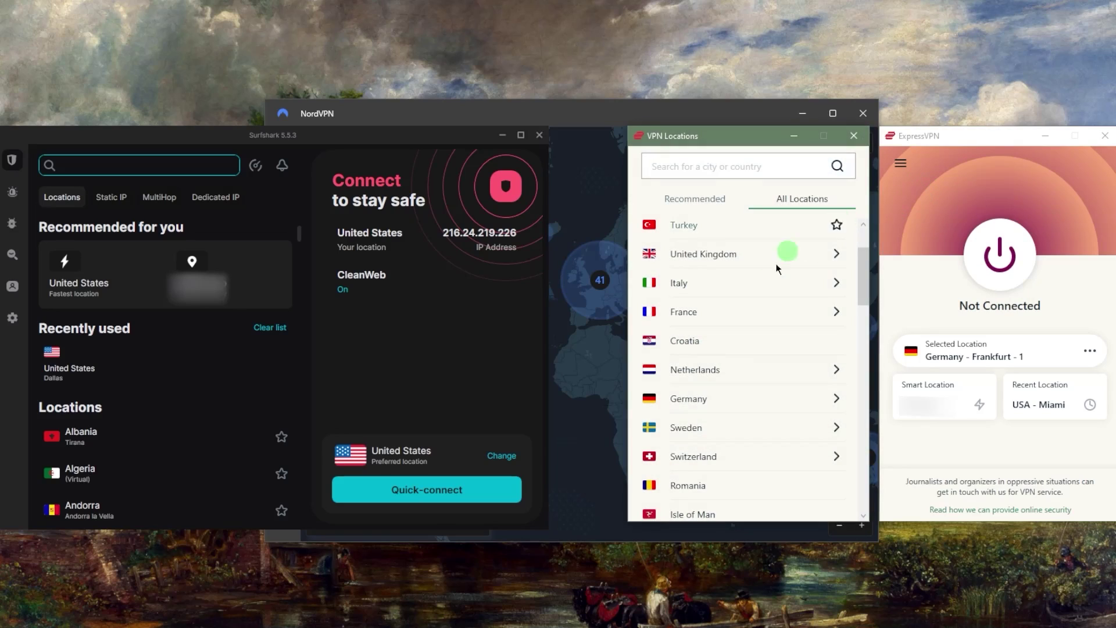
left_click(853, 136)
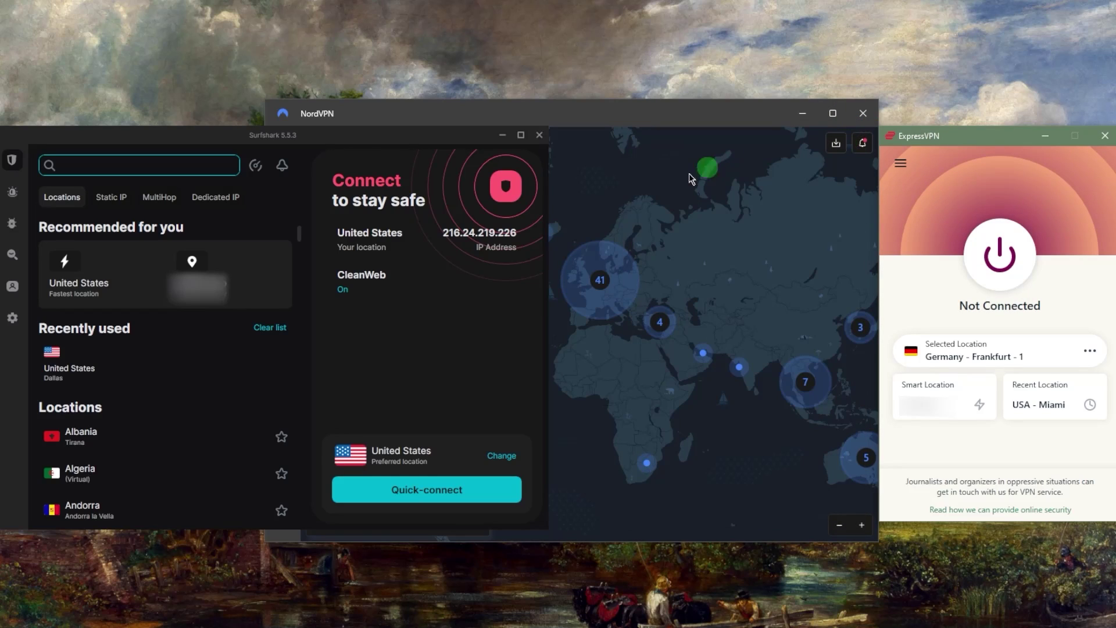
left_click(677, 201)
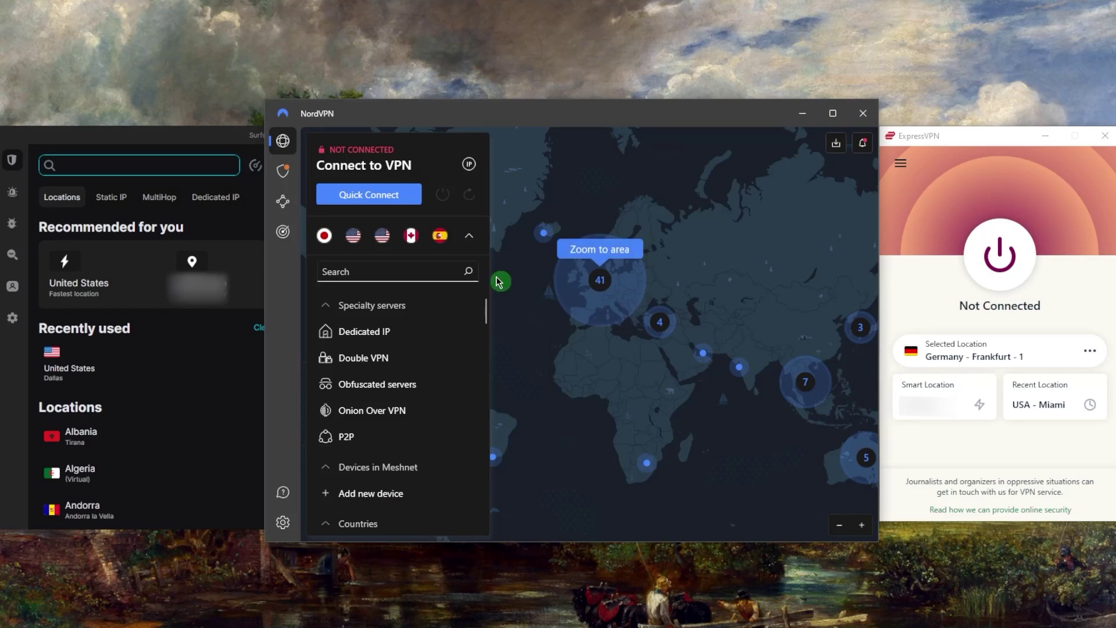
left_click(214, 139)
left_click(625, 258)
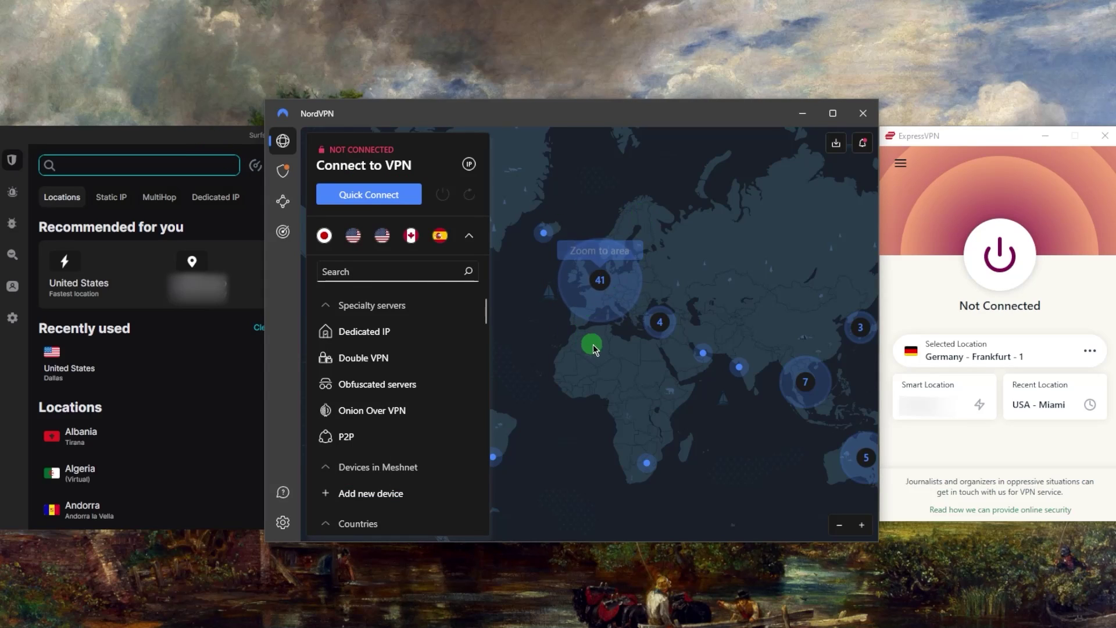
scroll(593, 344, "up", 5)
scroll(634, 273, "down", 3)
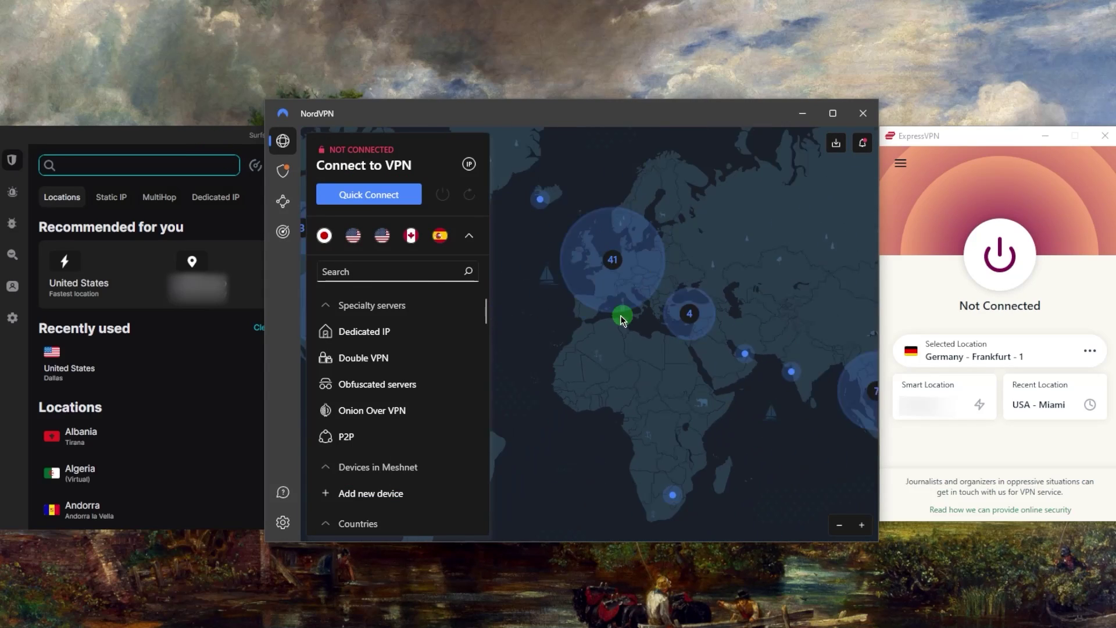
scroll(619, 315, "down", 2)
scroll(379, 437, "down", 7)
scroll(399, 405, "up", 4)
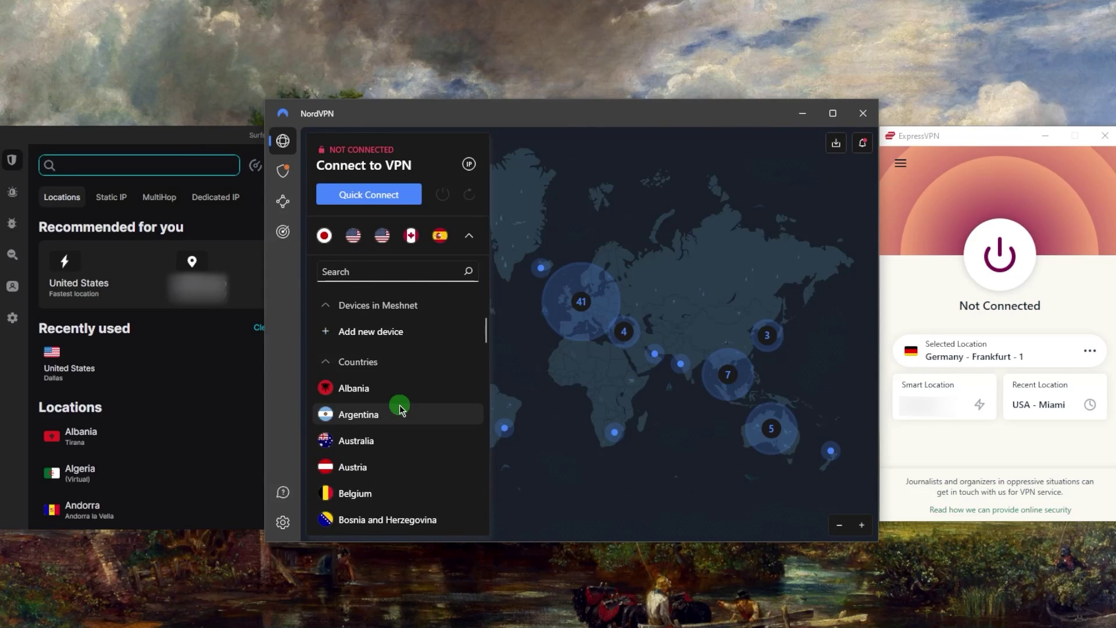
scroll(399, 405, "up", 3)
left_click(220, 148)
left_click(616, 213)
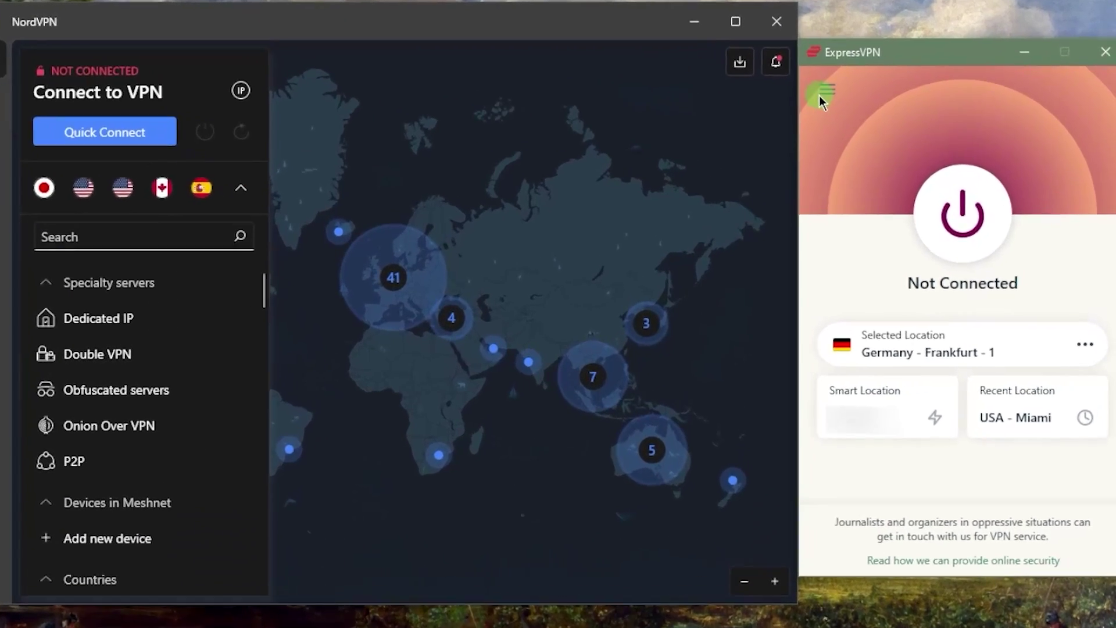
Browse ExpressVPN's All Locations list and collapse the Europe group
left_click(901, 163)
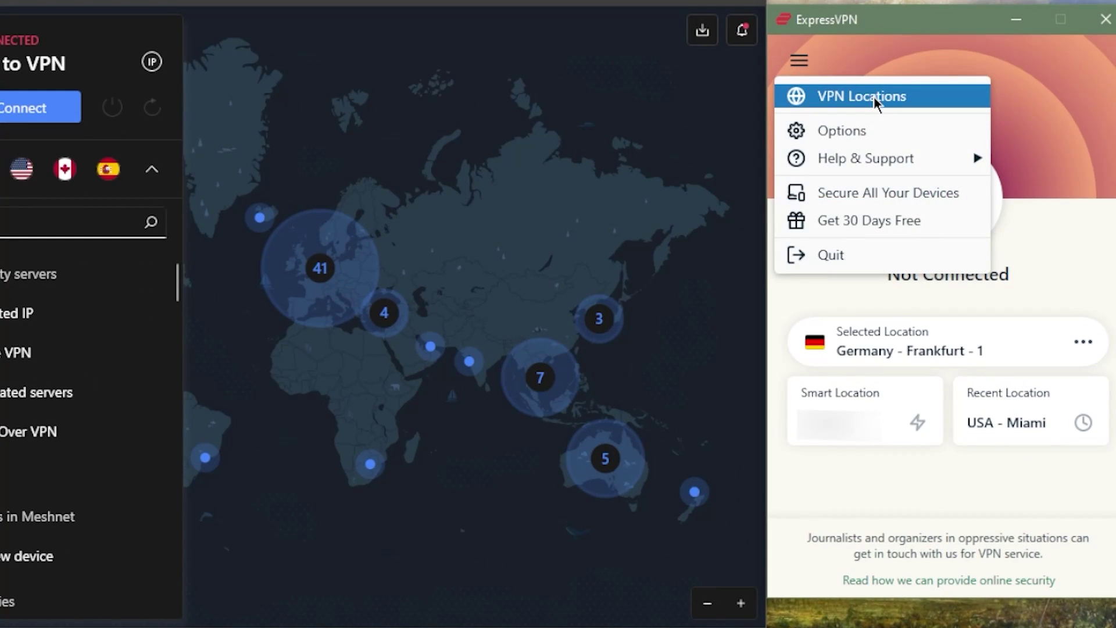
left_click(1108, 104)
left_click(1086, 343)
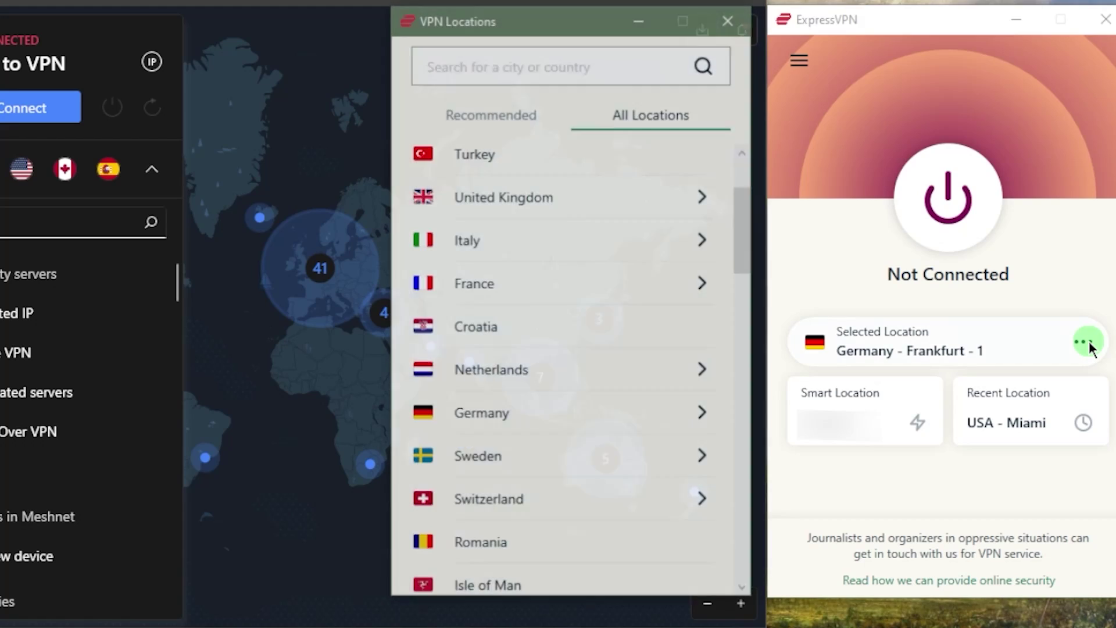
left_click(693, 119)
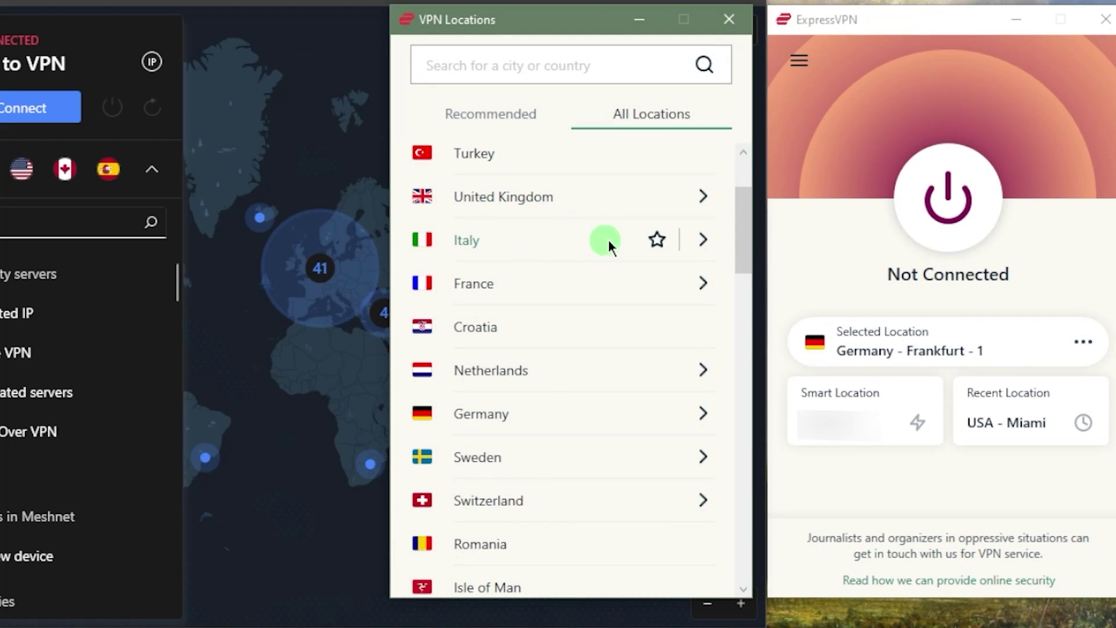
left_click_drag(747, 241, 749, 142)
left_click(700, 250)
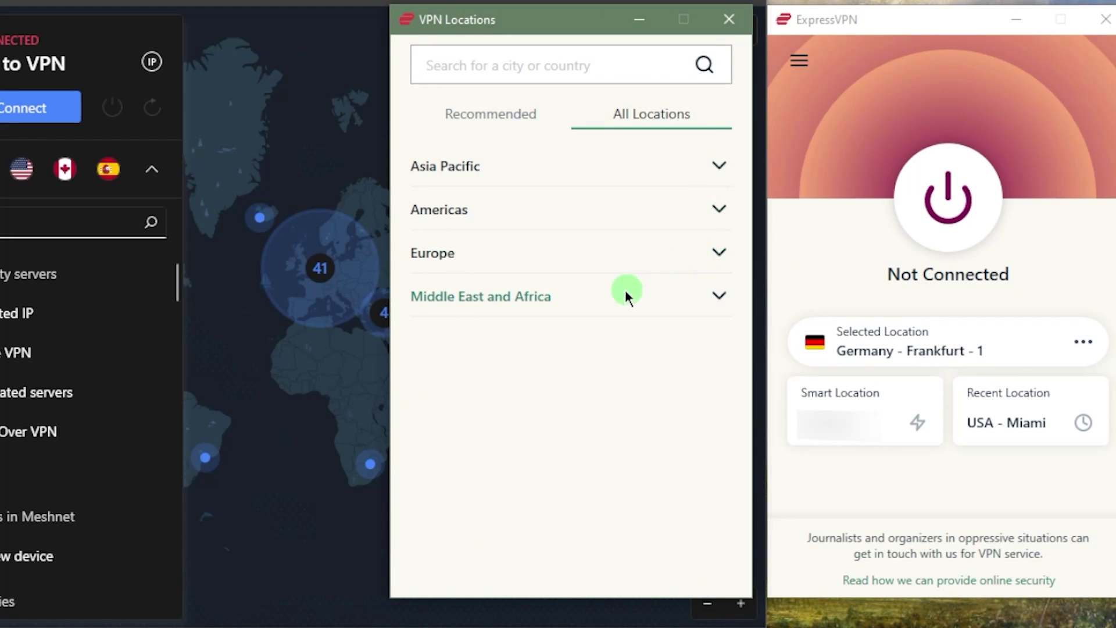
Close the locations list and open ExpressVPN Options on the General tab
left_click(729, 19)
left_click(799, 60)
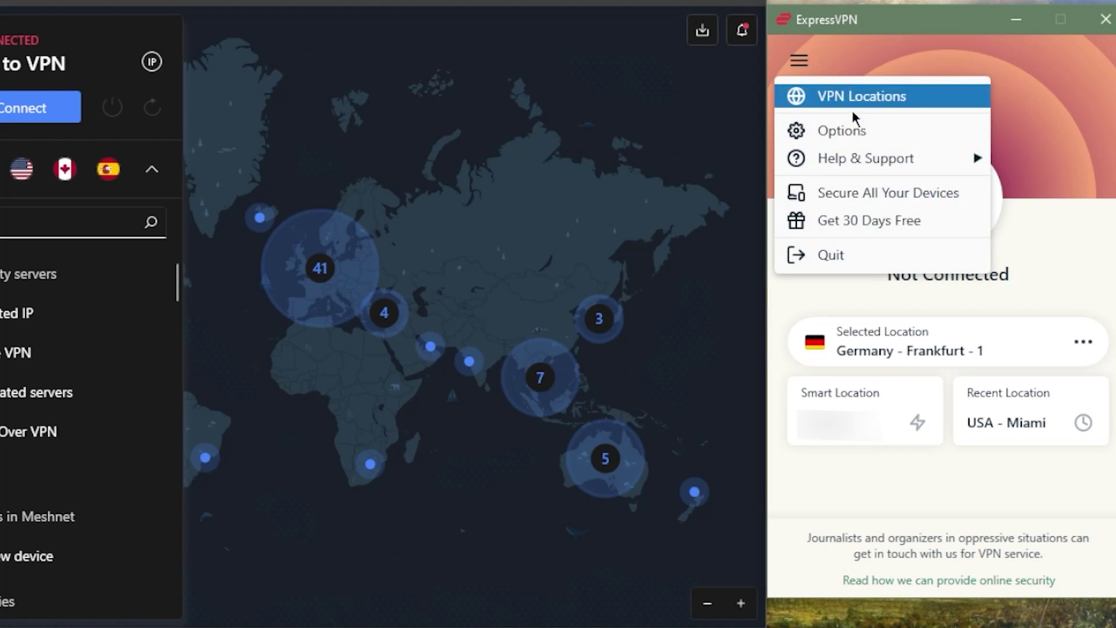
left_click(859, 131)
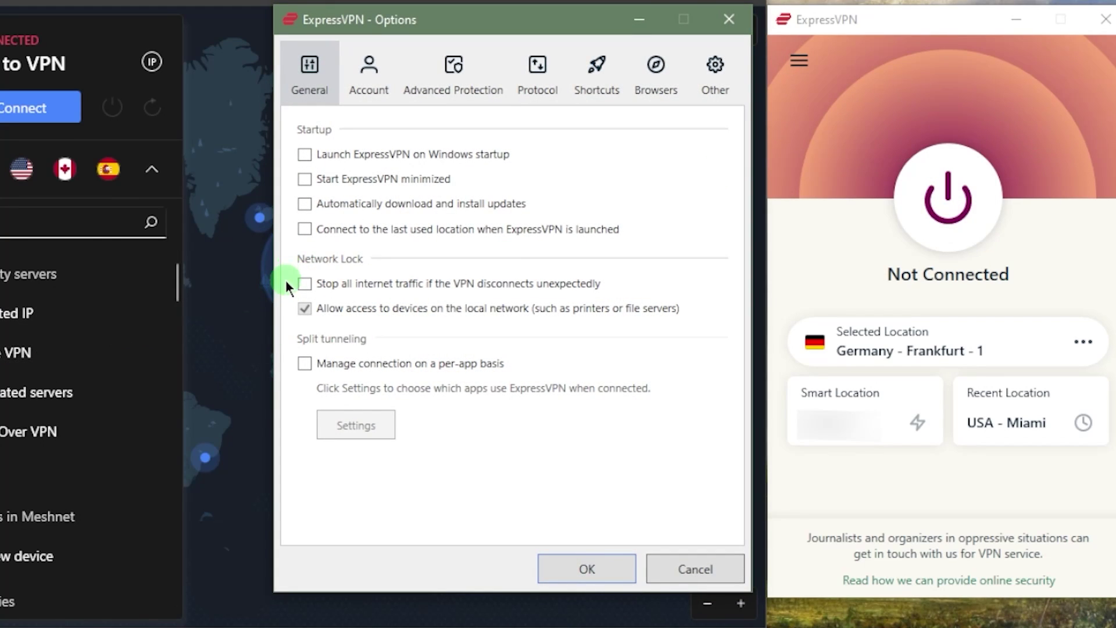
left_click(523, 72)
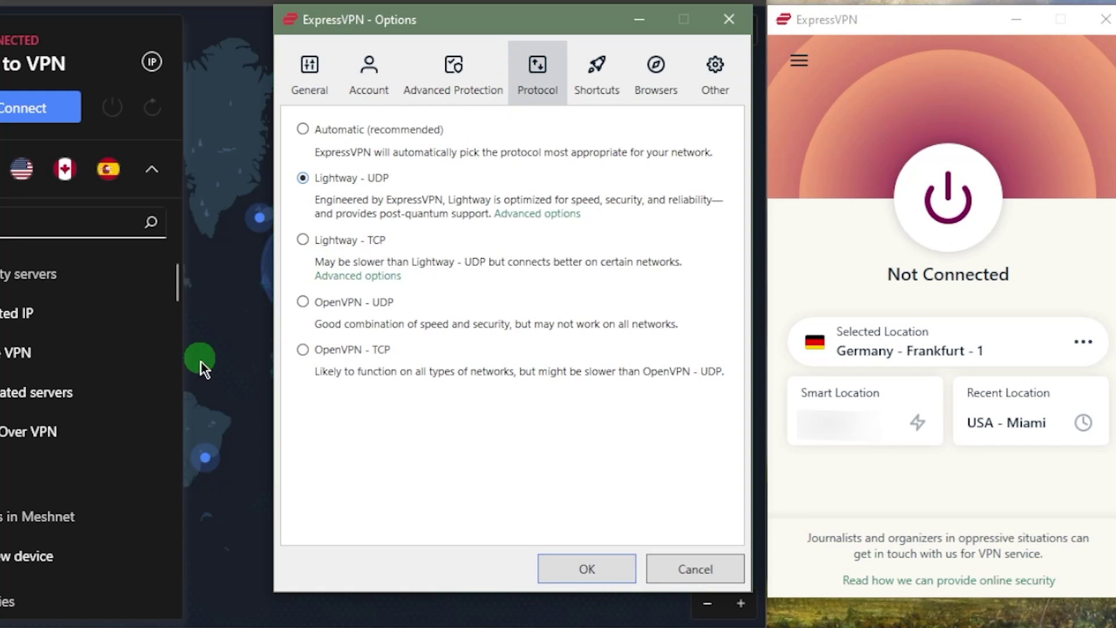
left_click(302, 133)
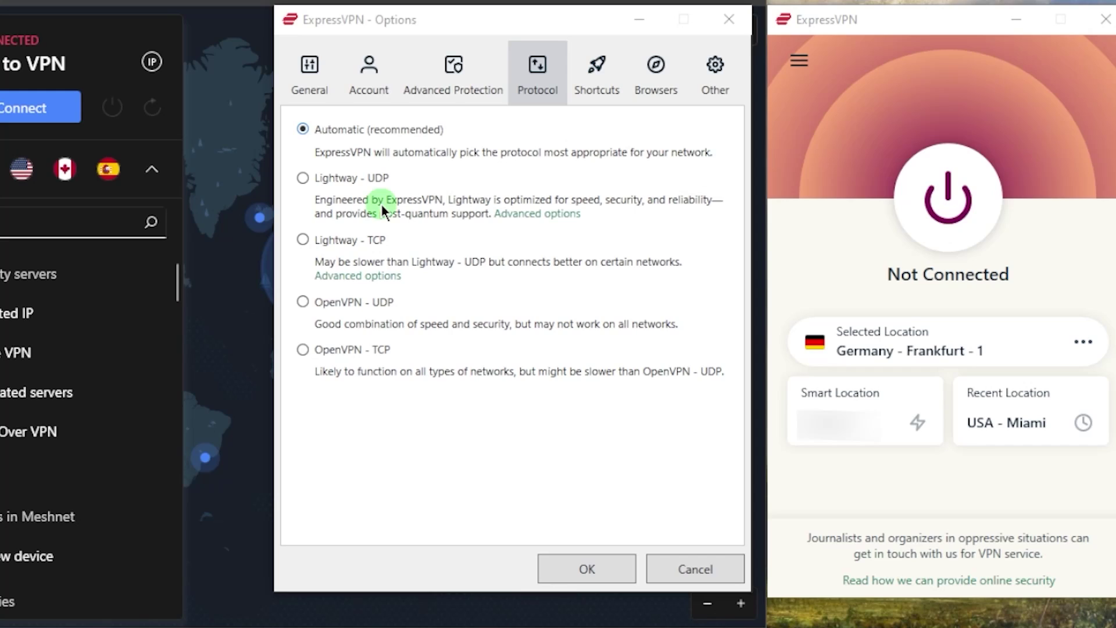
left_click(302, 178)
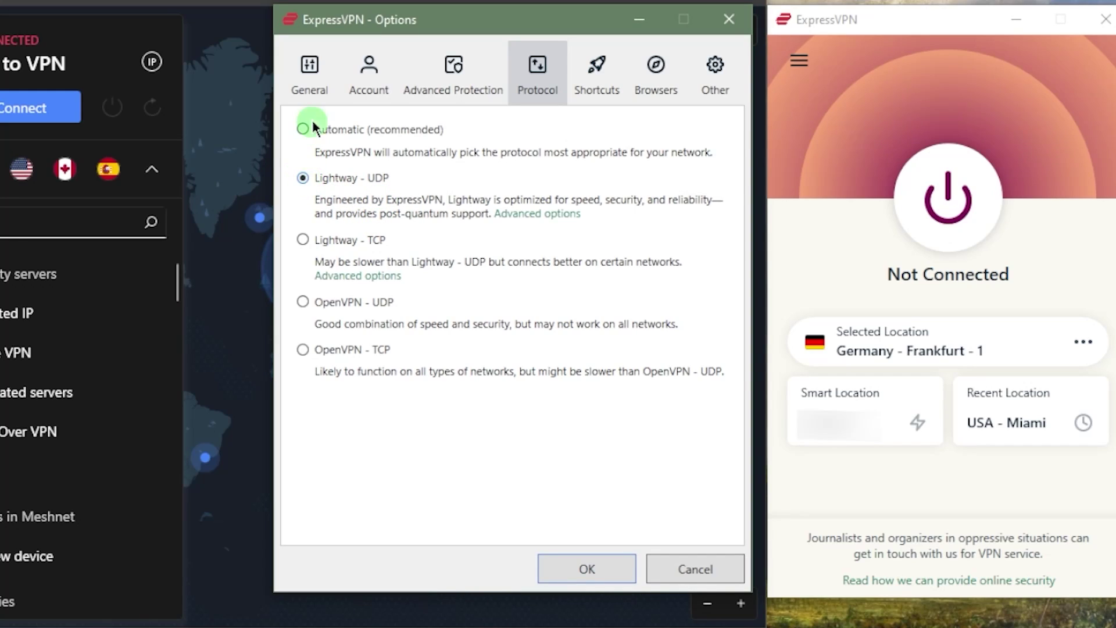
left_click(308, 82)
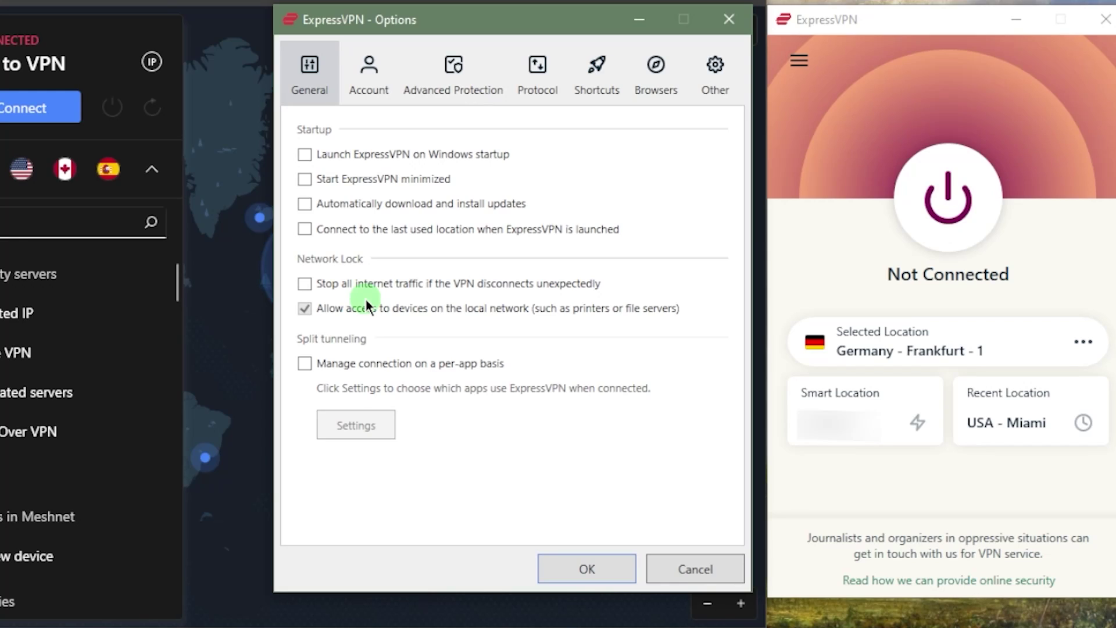
left_click(304, 364)
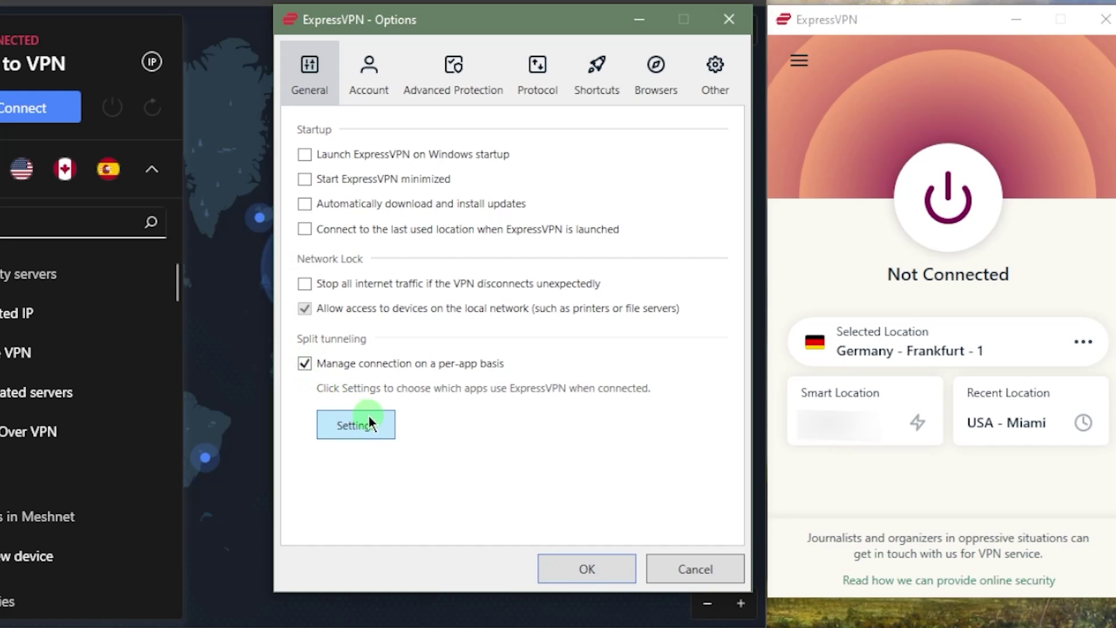
left_click(375, 431)
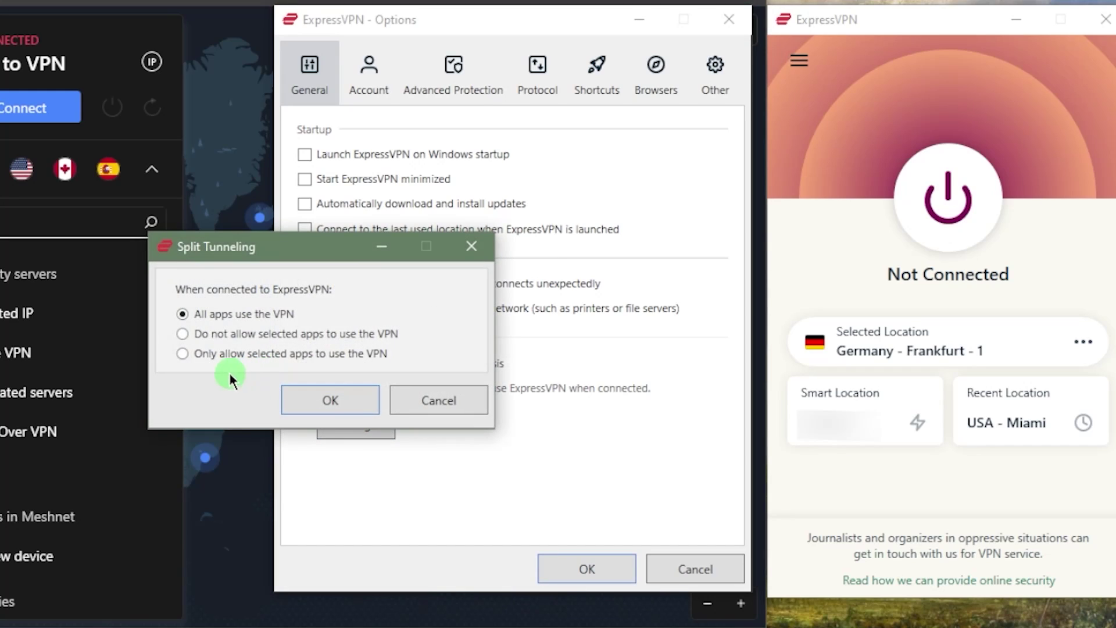
left_click(181, 353)
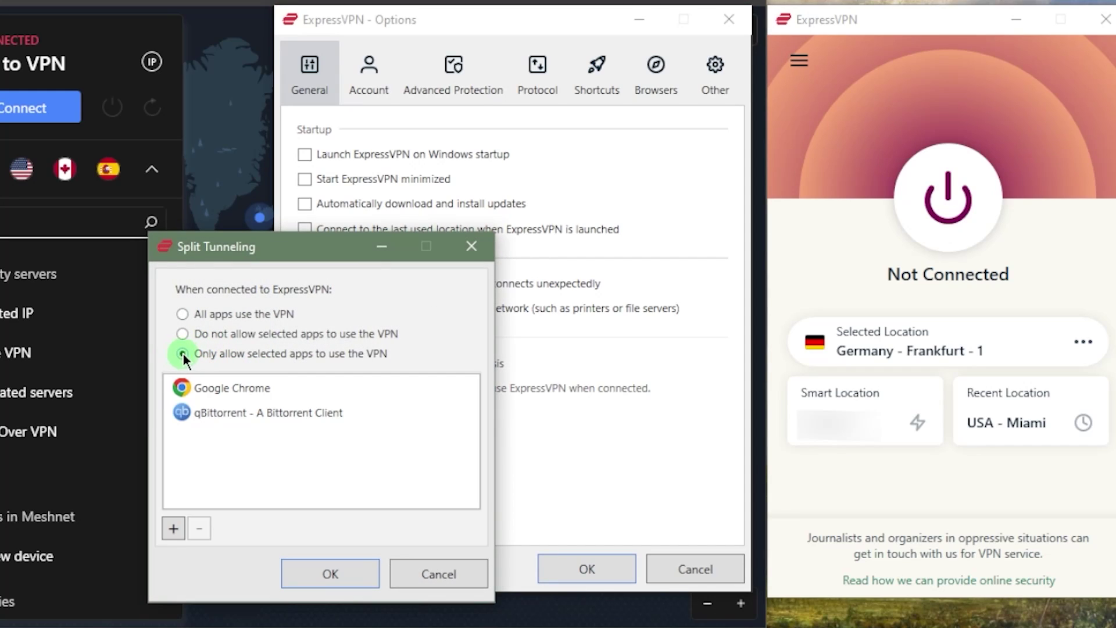
left_click(181, 334)
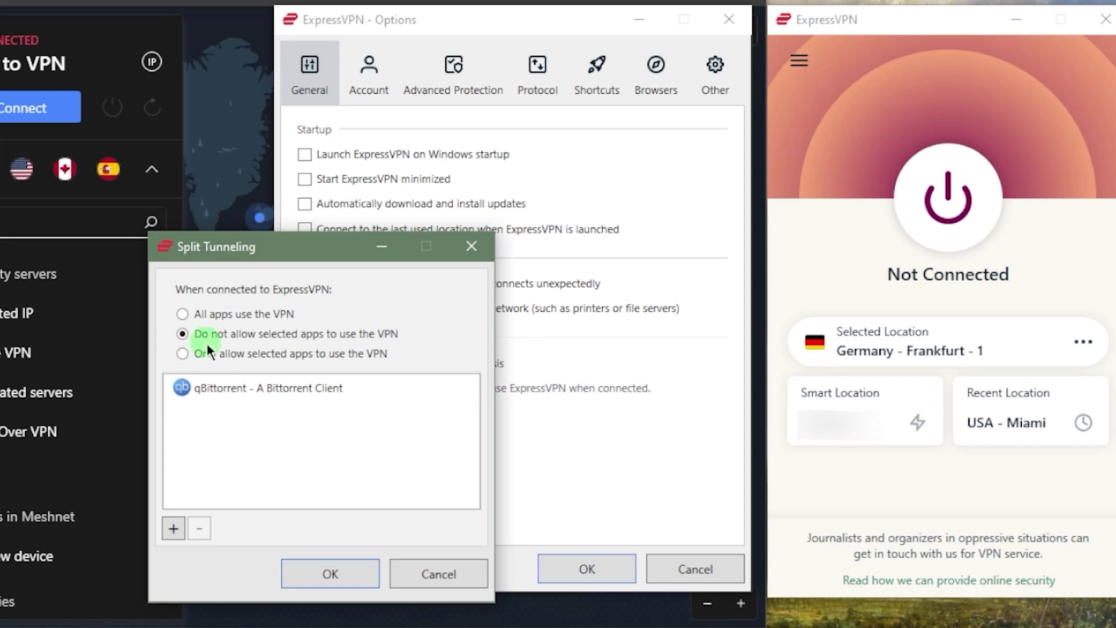
left_click(427, 572)
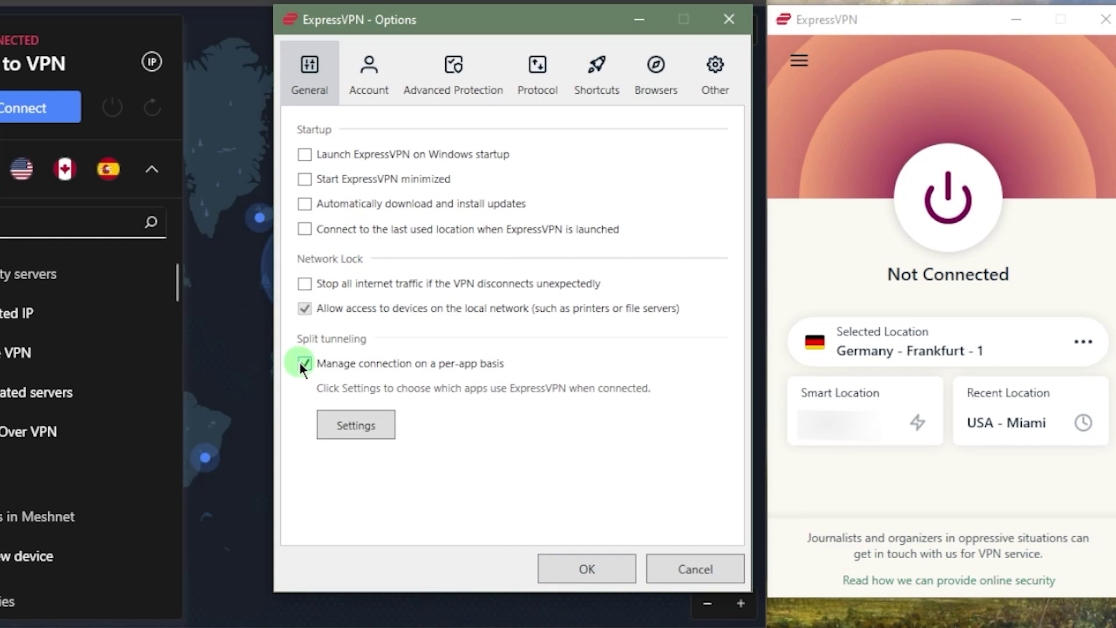
left_click(344, 419)
left_click(180, 355)
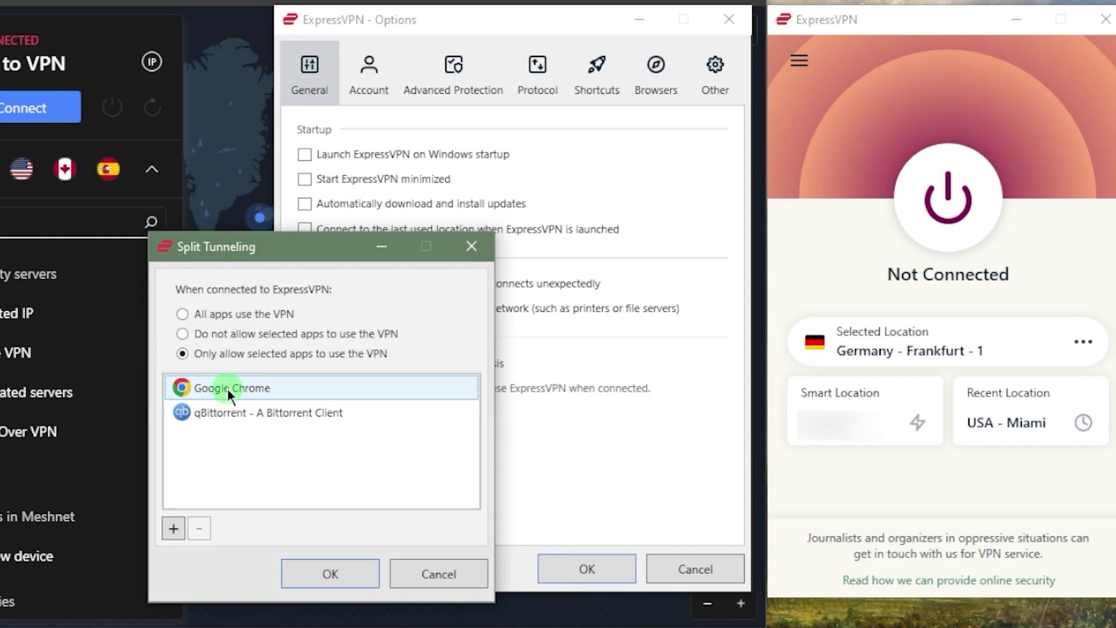
left_click(228, 388)
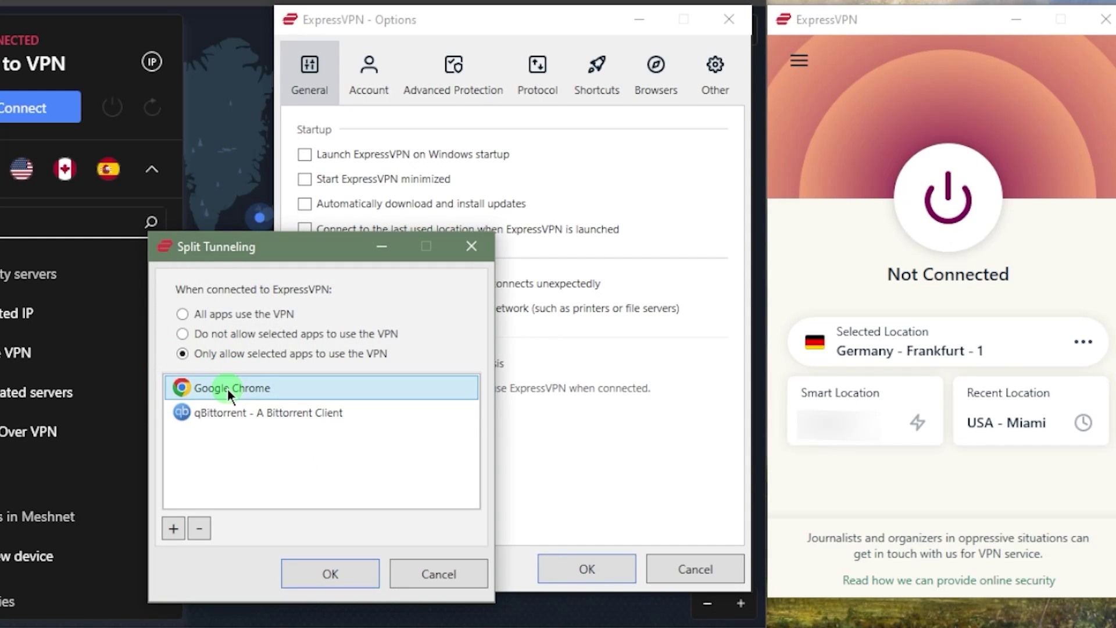
left_click(236, 420)
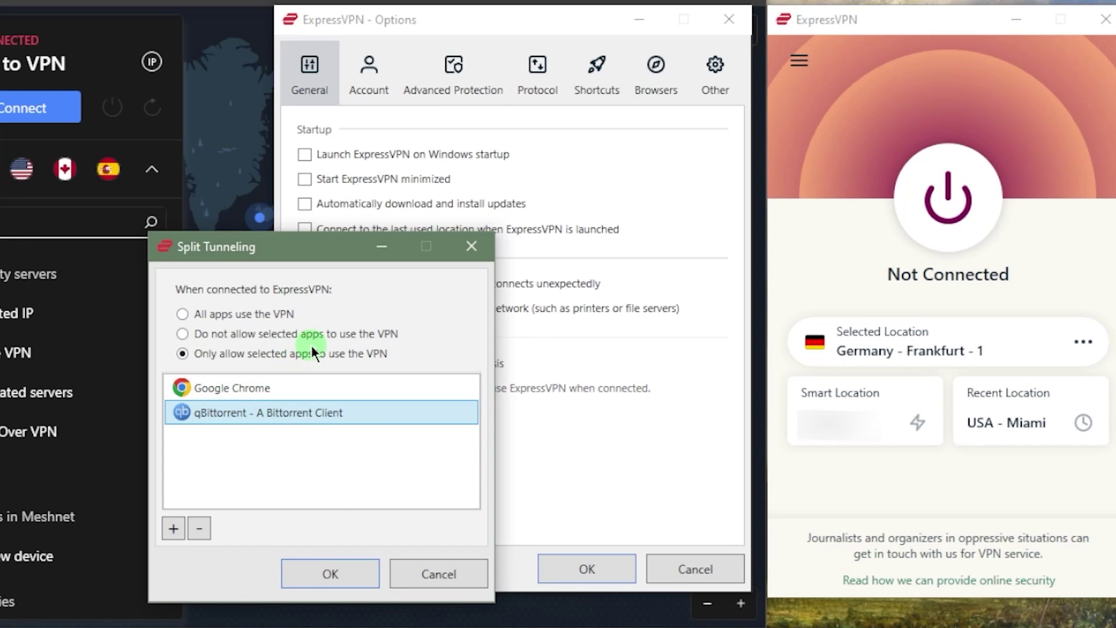
left_click(472, 254)
left_click(306, 365)
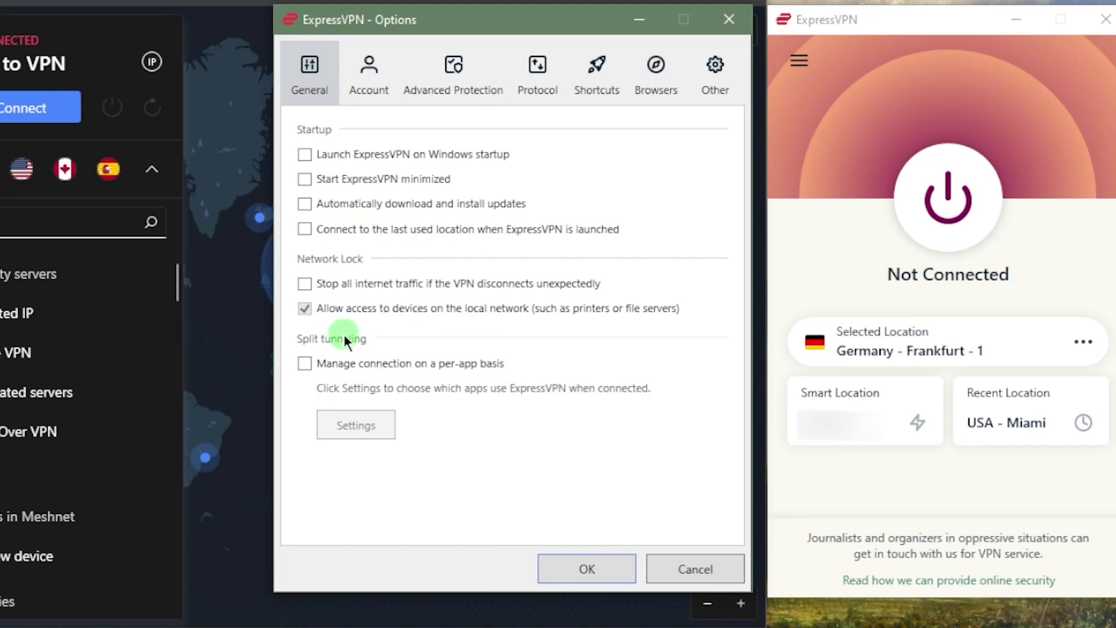
Close ExpressVPN Options and bring up NordVPN's Settings page
left_click(729, 19)
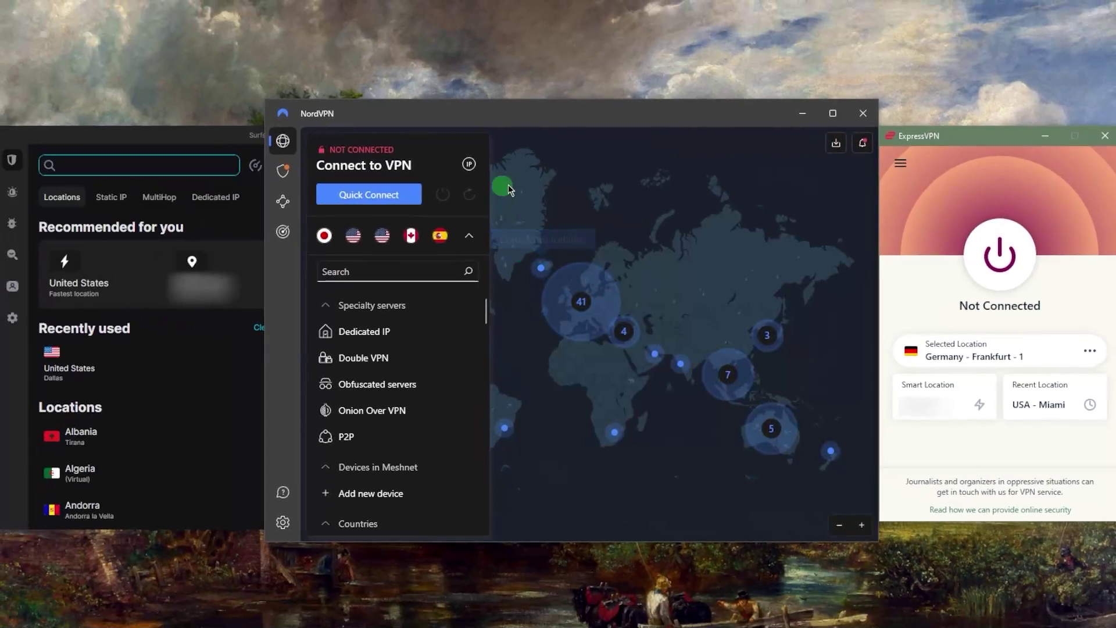
left_click(187, 158)
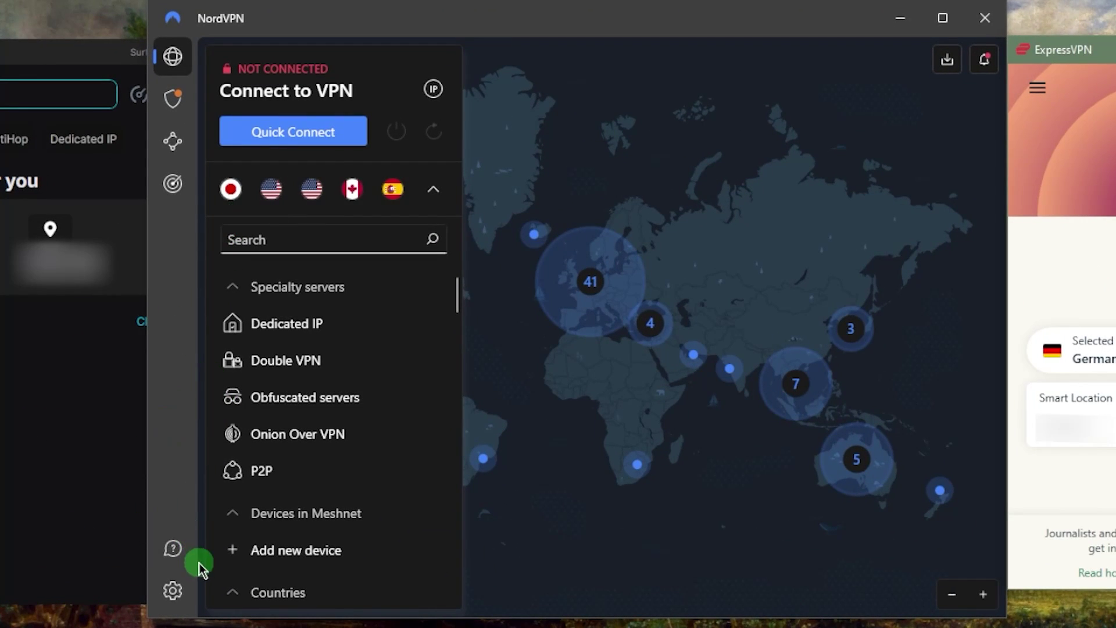
left_click(173, 599)
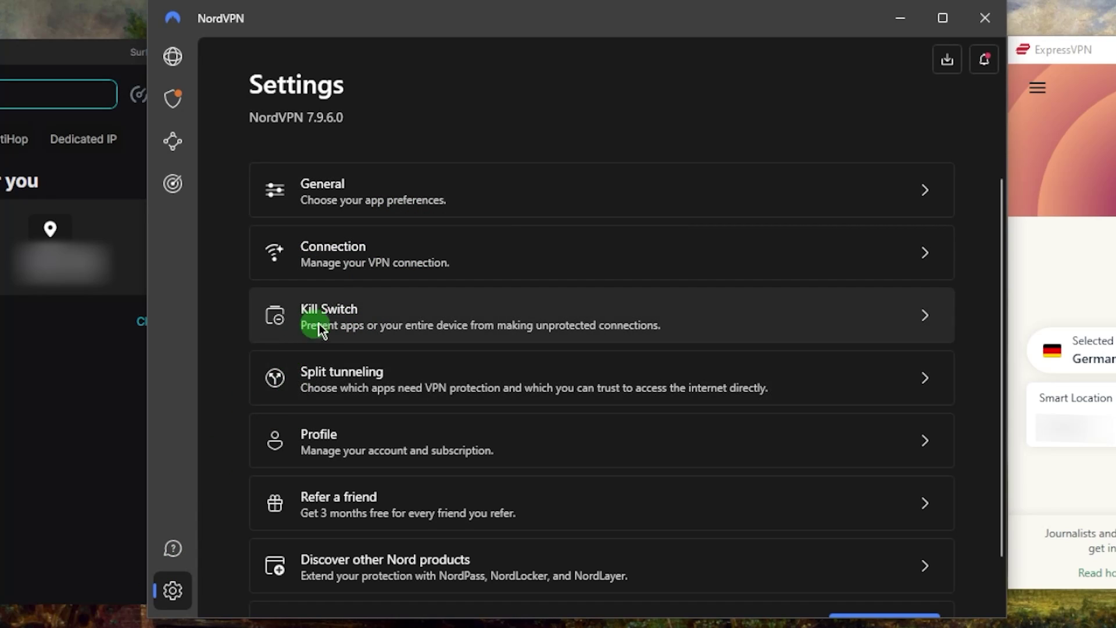
Turn NordVPN's Internet Kill Switch on, review its app list, then turn it back off
left_click(346, 323)
left_click(910, 217)
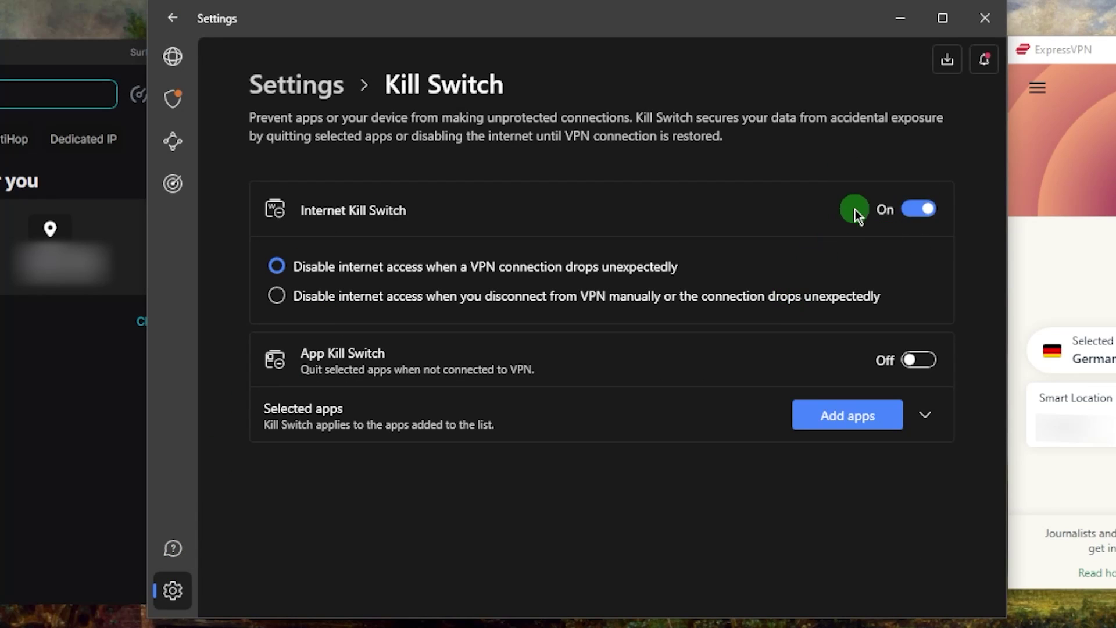
left_click(328, 285)
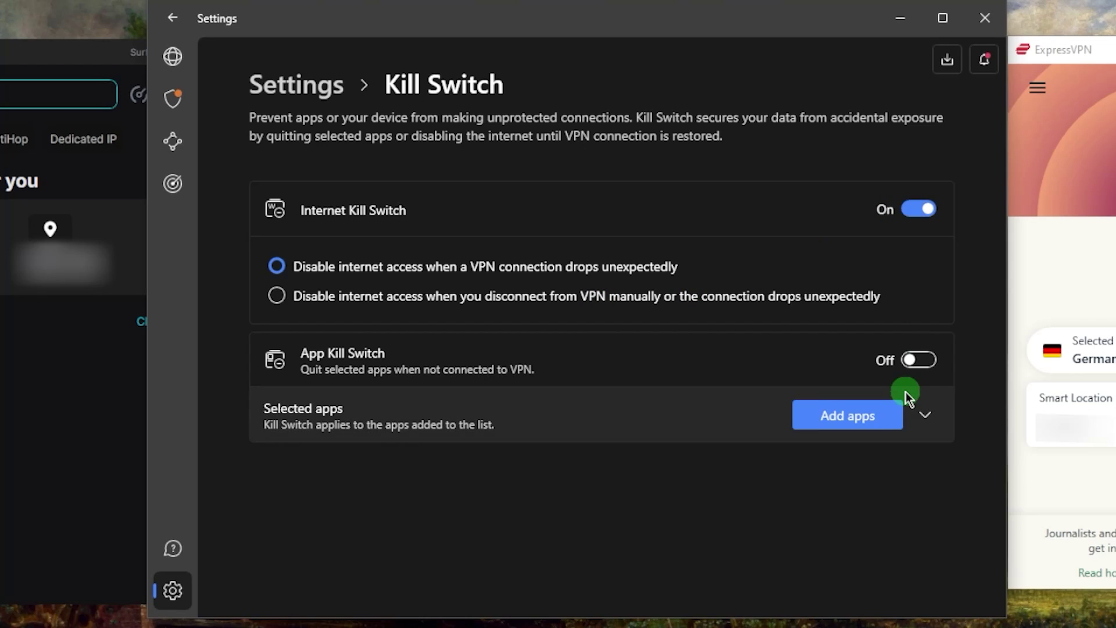
left_click(929, 418)
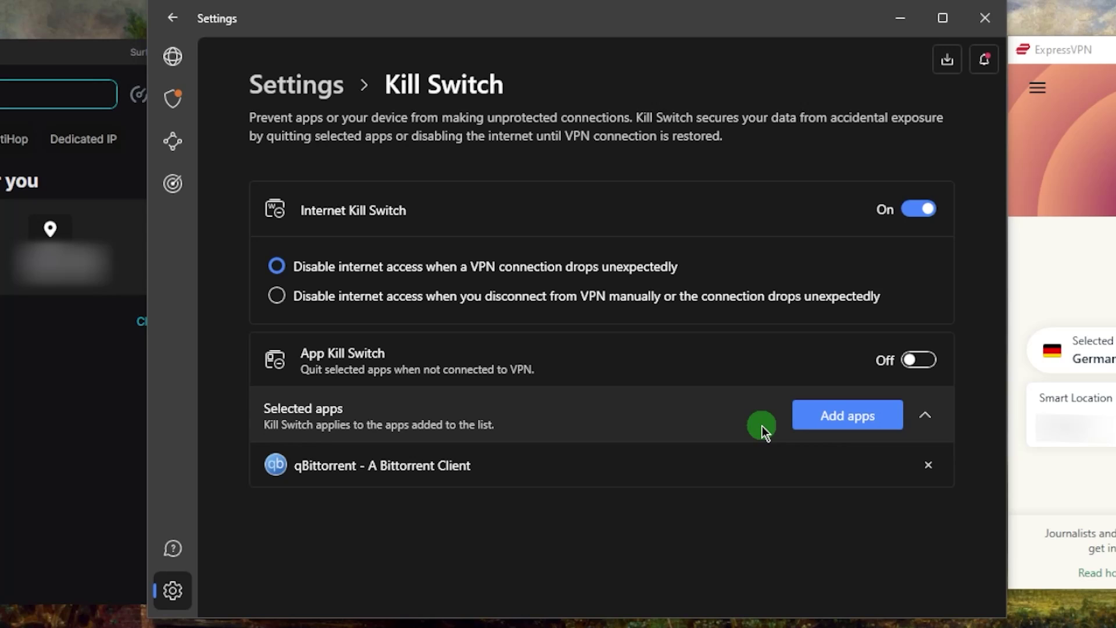
left_click(916, 212)
left_click(293, 86)
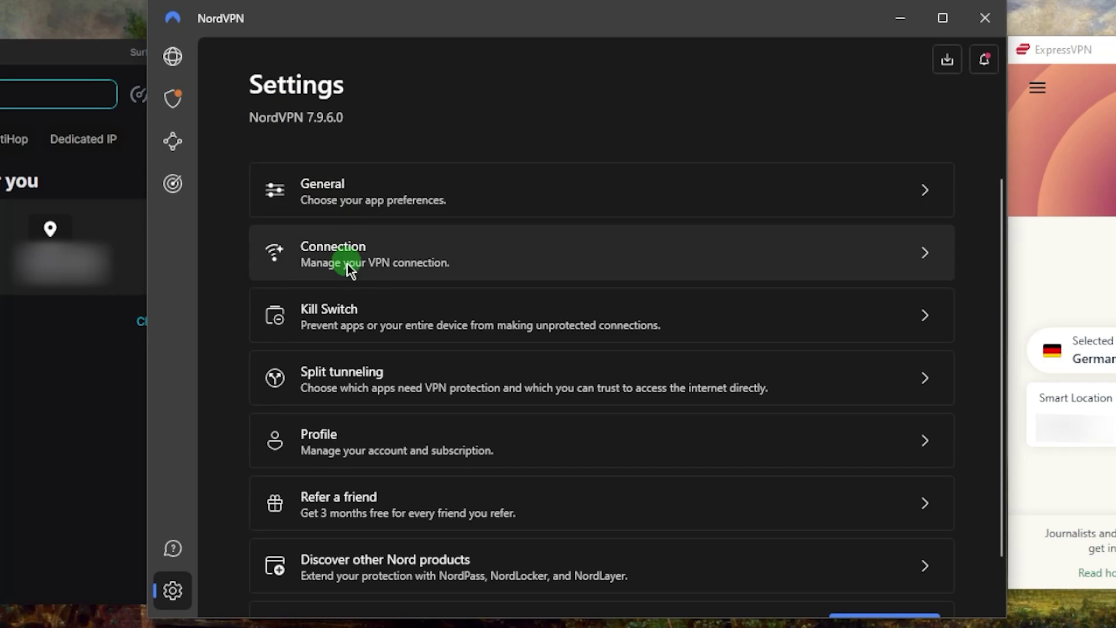
Keep split tunneling as Enable VPN for selected apps, showing Google Chrome and qBittorrent
left_click(406, 392)
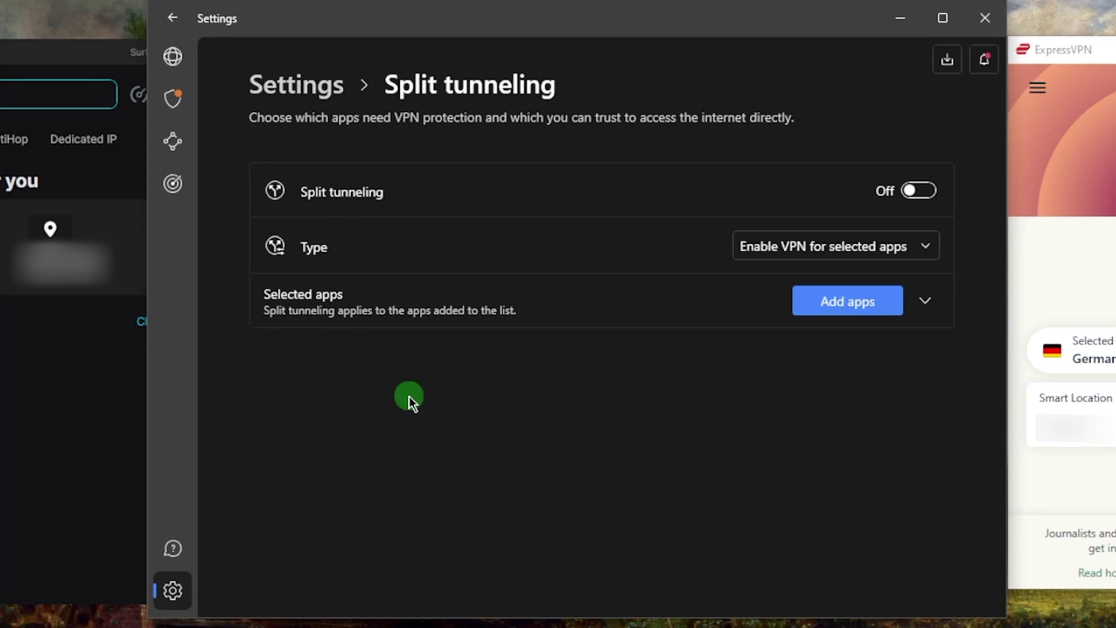
left_click(900, 257)
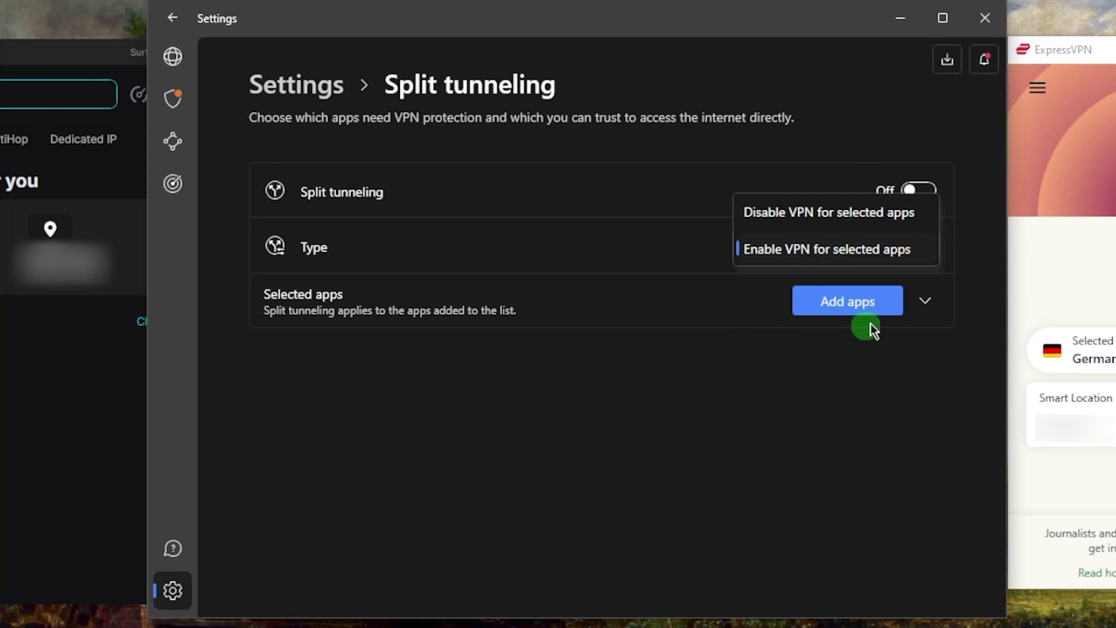
left_click(924, 308)
left_click(834, 313)
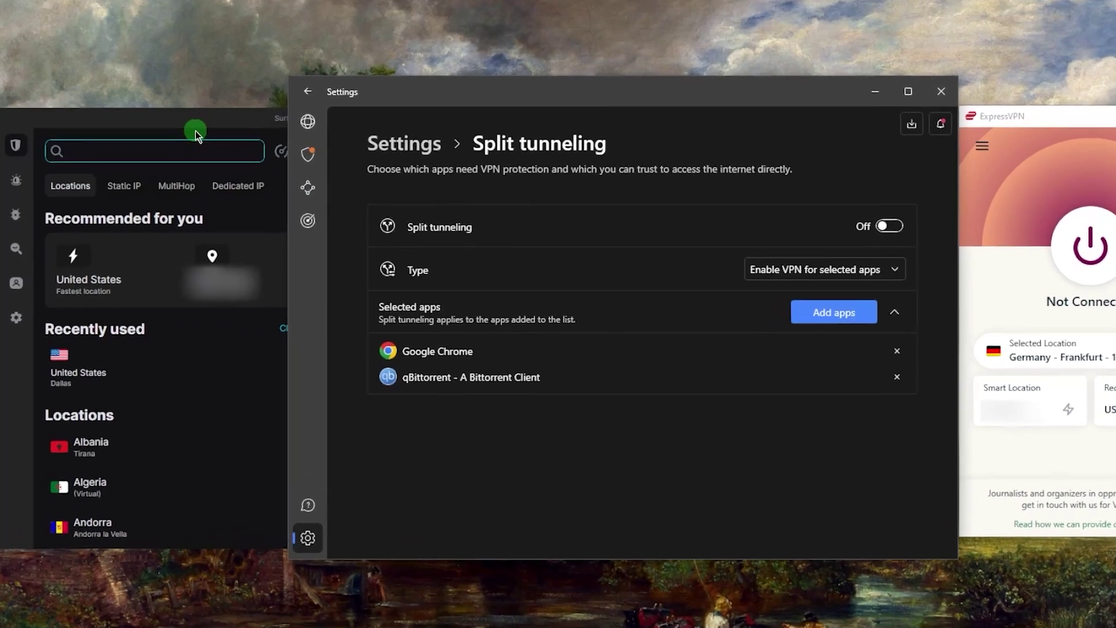
left_click(64, 72)
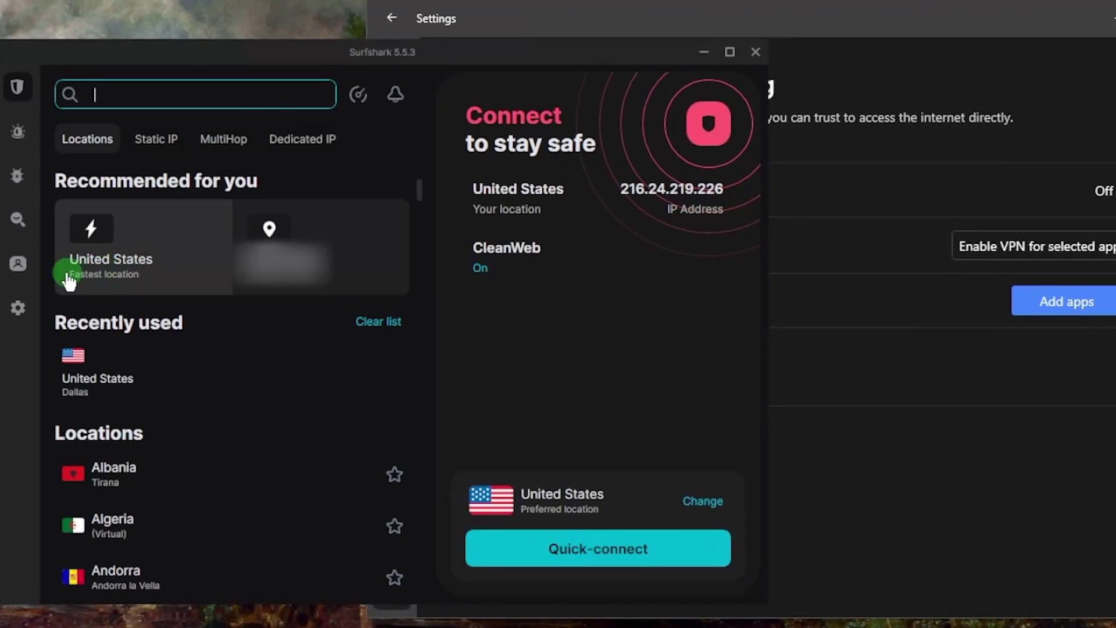
left_click(0, 296)
left_click(229, 112)
scroll(244, 357, "down", 5)
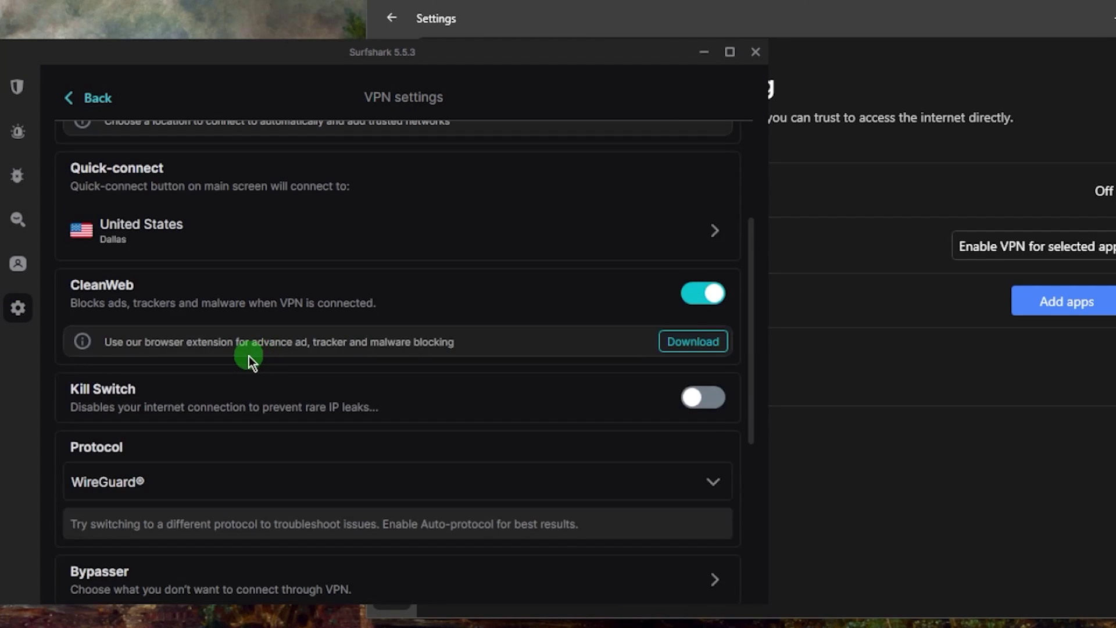
left_click(237, 393)
scroll(226, 410, "down", 2)
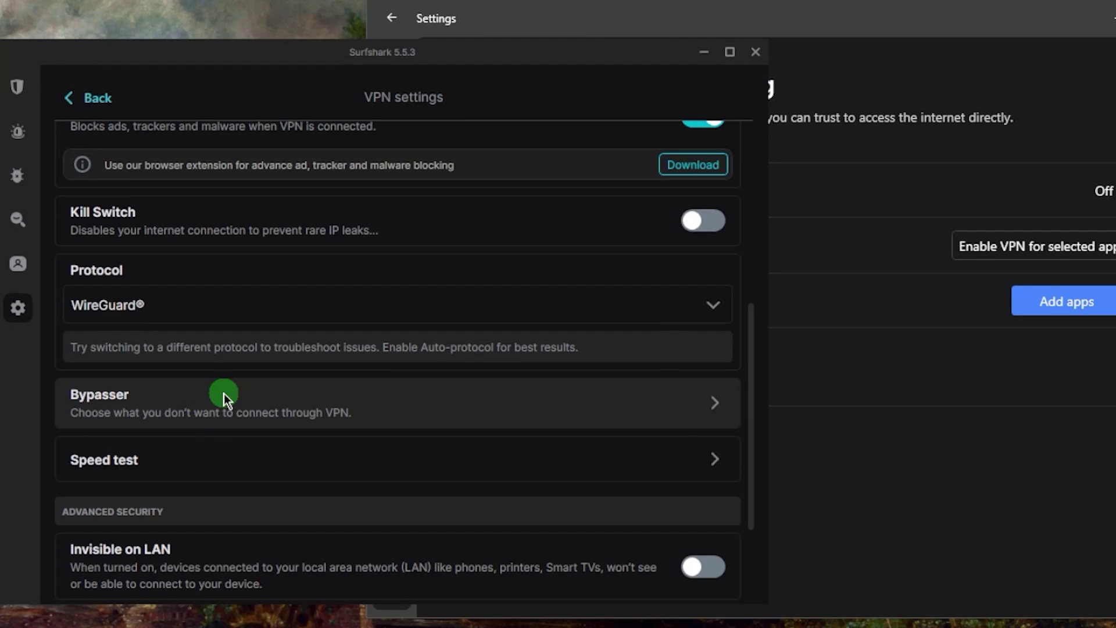
left_click(224, 395)
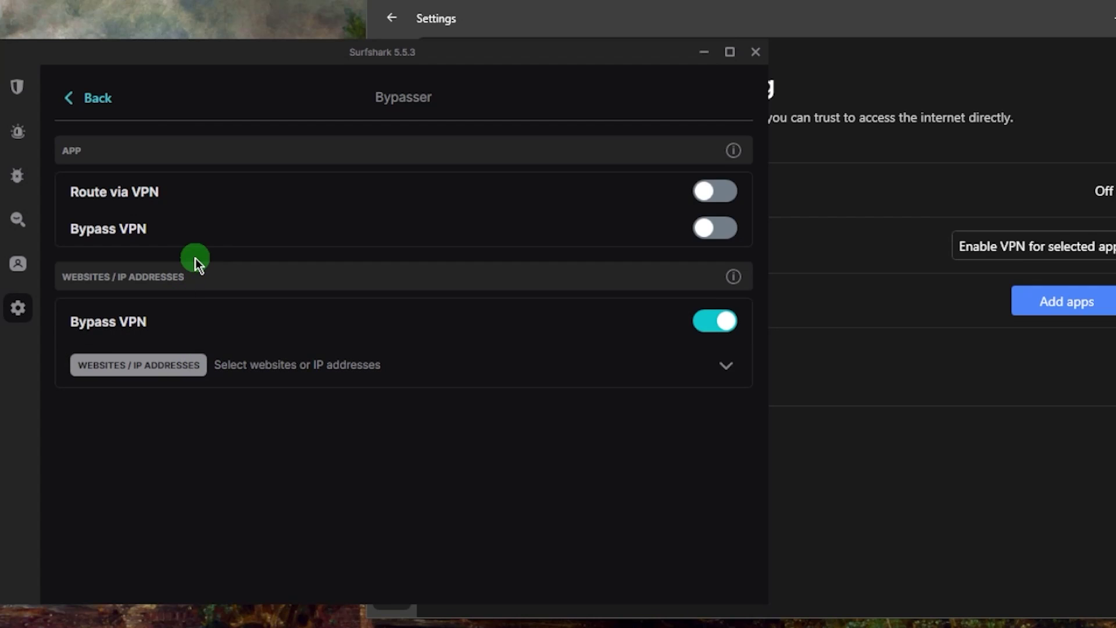
left_click(11, 86)
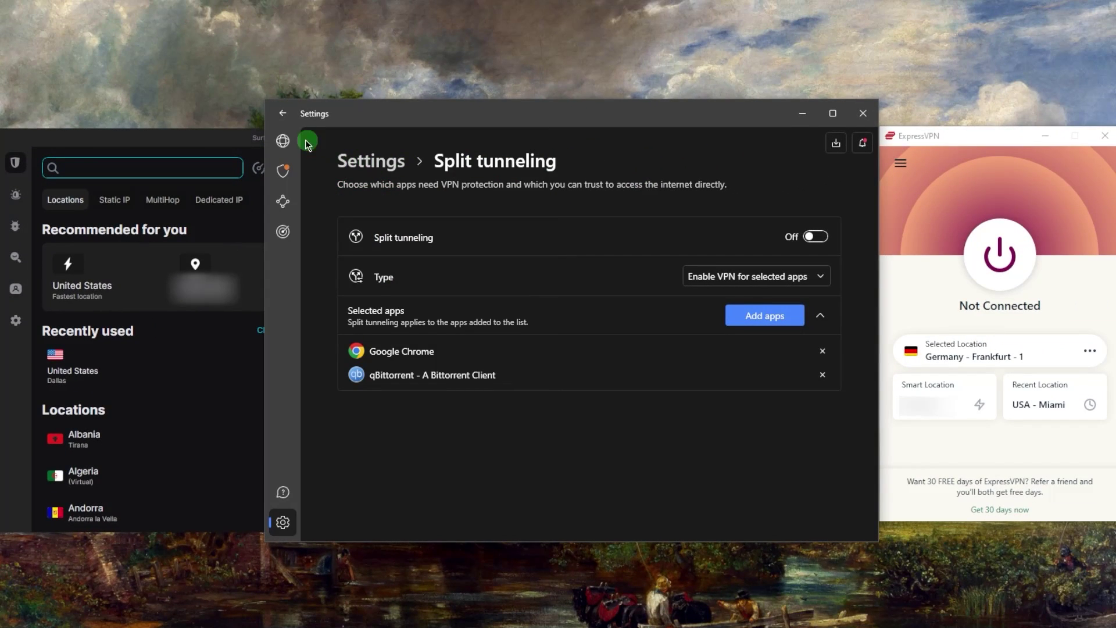
Check that NordVPN's connection protocol is NordLynx
left_click(282, 141)
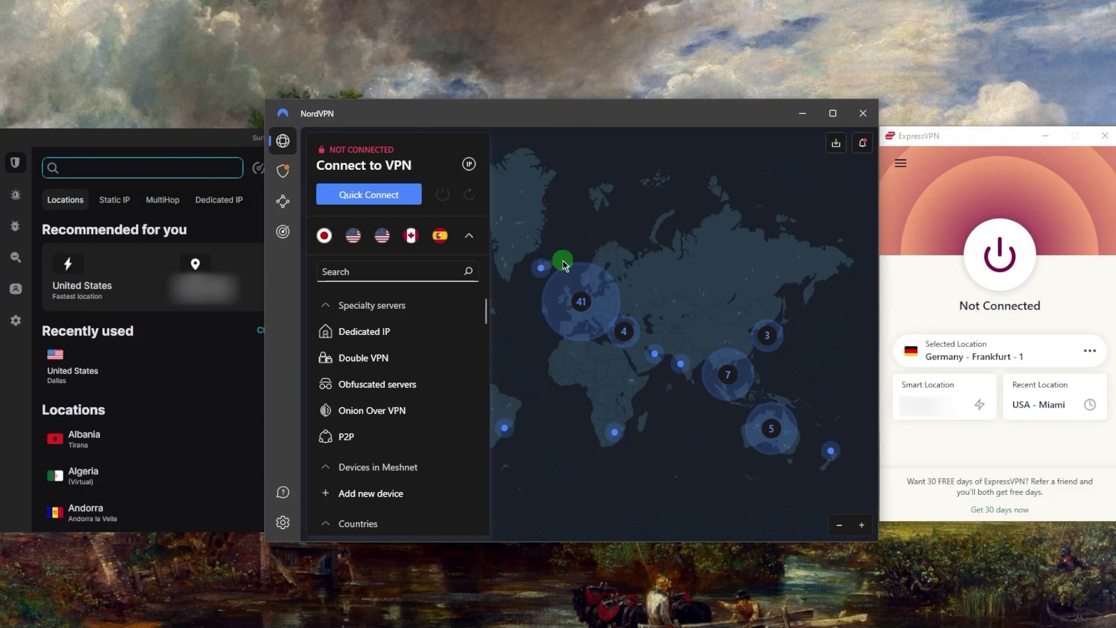
left_click(282, 522)
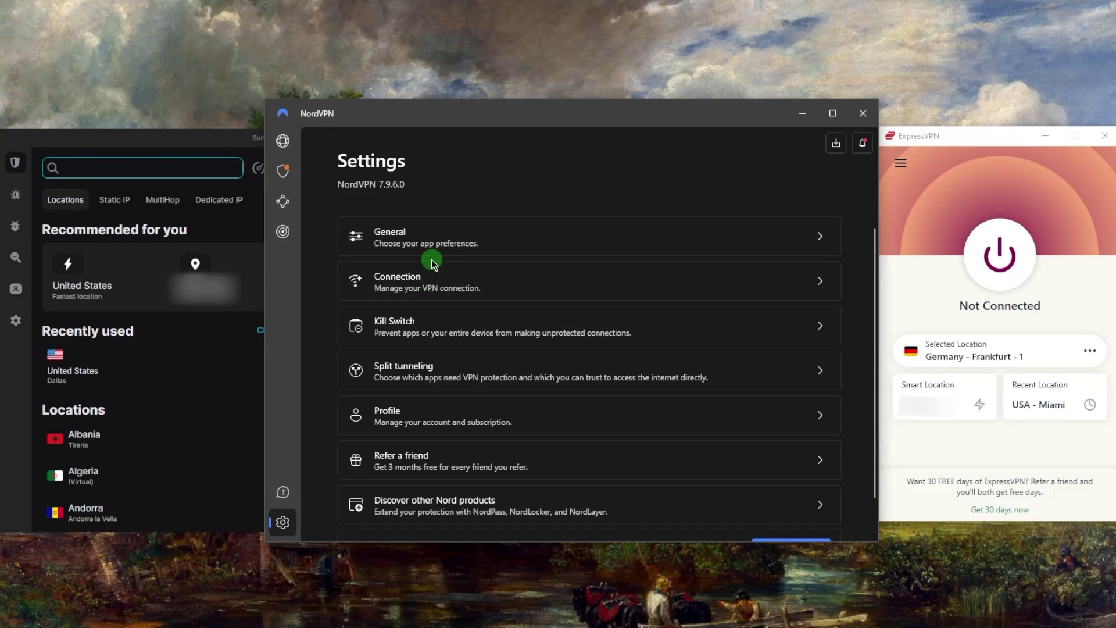
left_click(445, 283)
left_click(762, 217)
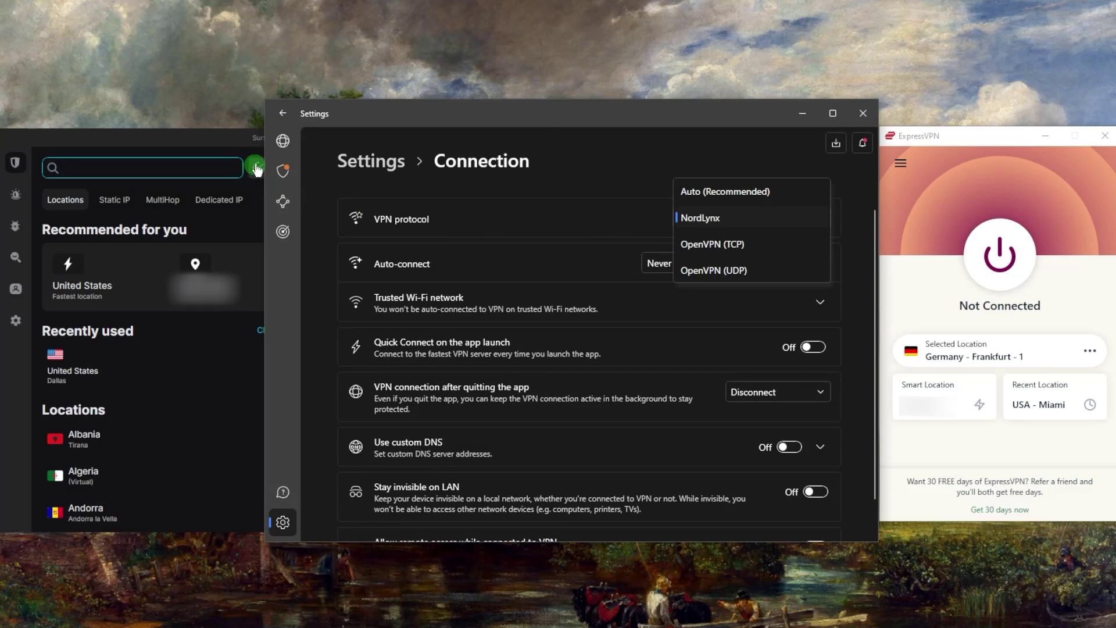
left_click(81, 168)
left_click(571, 170)
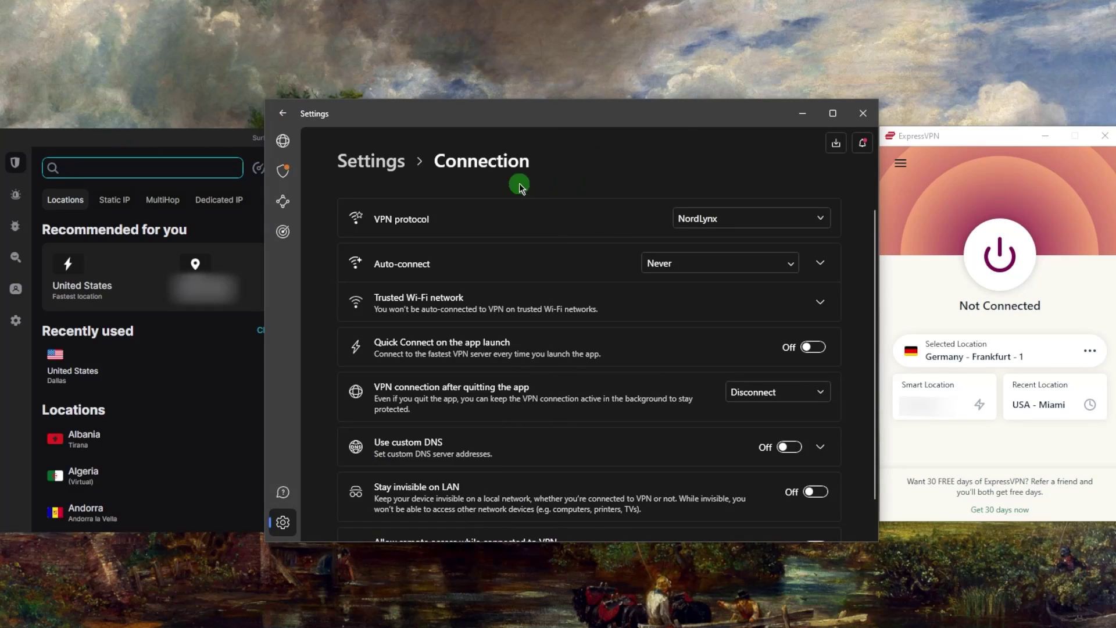
Zoom the server map into France and connect to the Marseille server, France #813
left_click(282, 141)
scroll(678, 304, "up", 3)
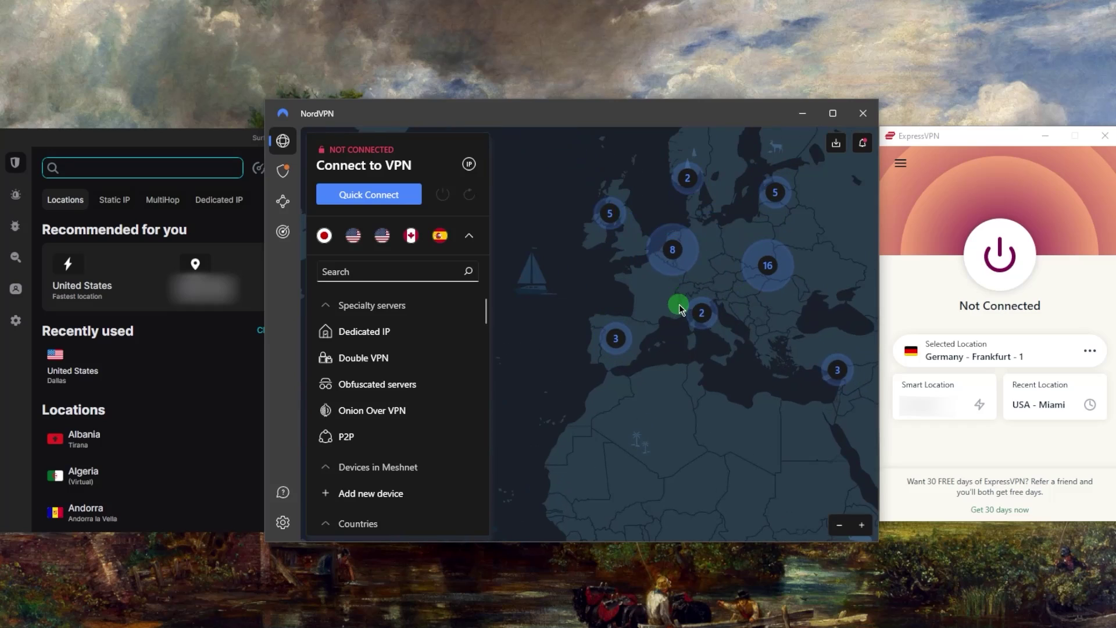
scroll(699, 327, "up", 2)
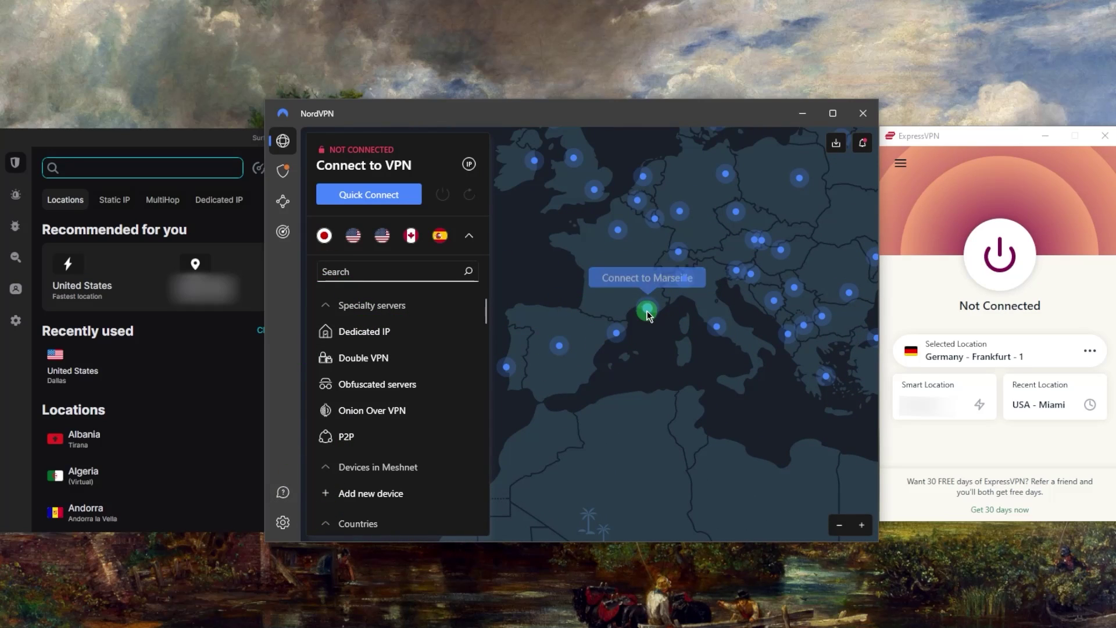
left_click(558, 354)
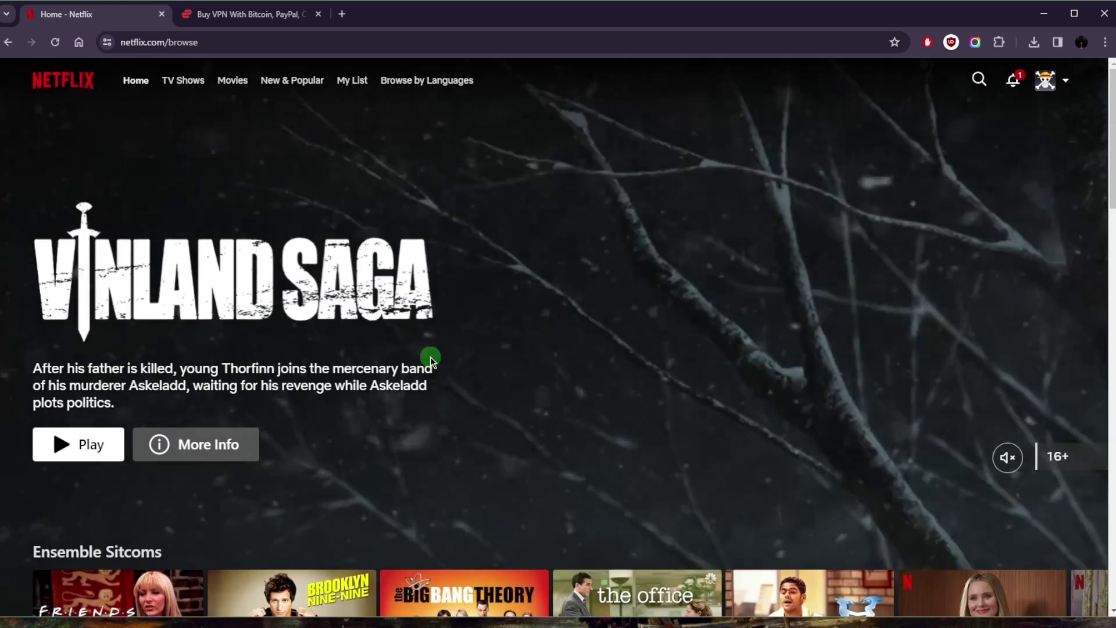
Scroll Netflix to the Top 10 TV Shows in France Today row
scroll(430, 357, "down", 20)
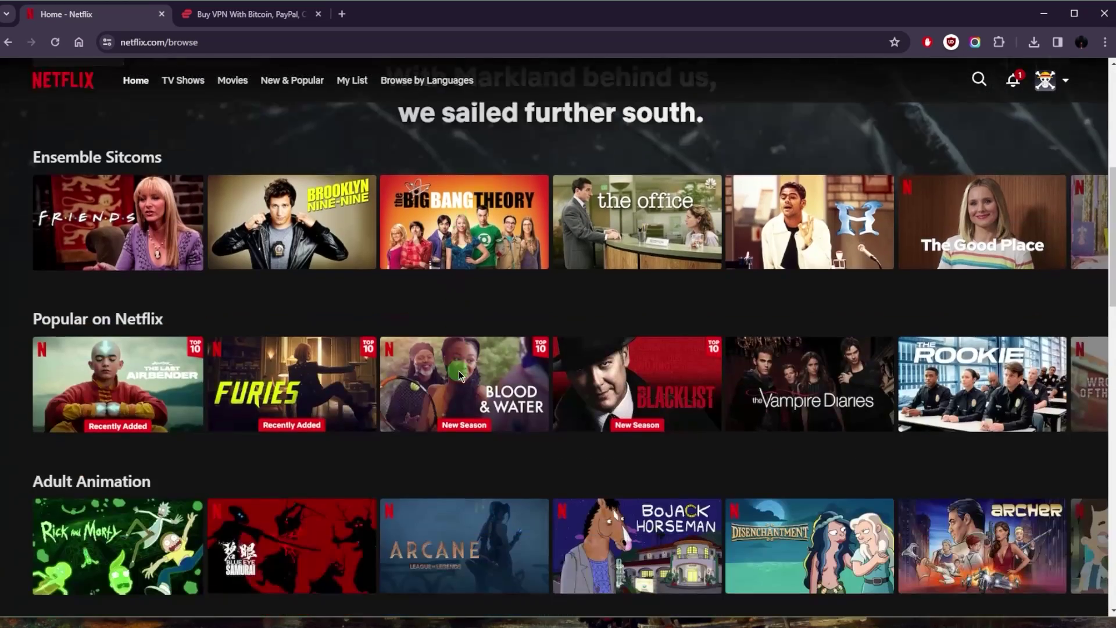
scroll(435, 366, "down", 12)
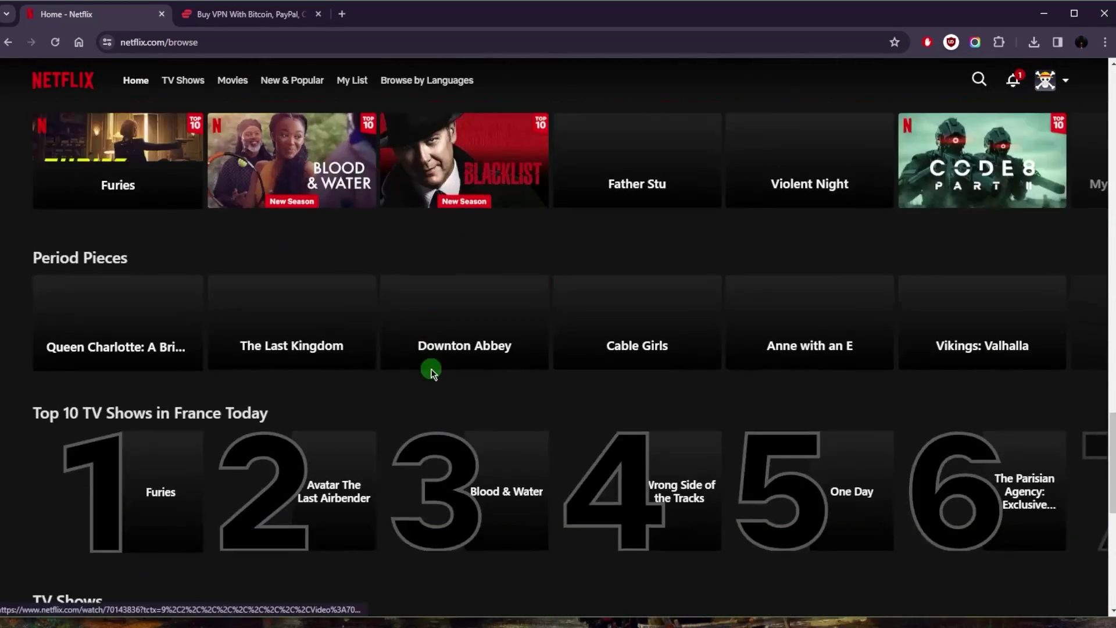
scroll(434, 379, "up", 5)
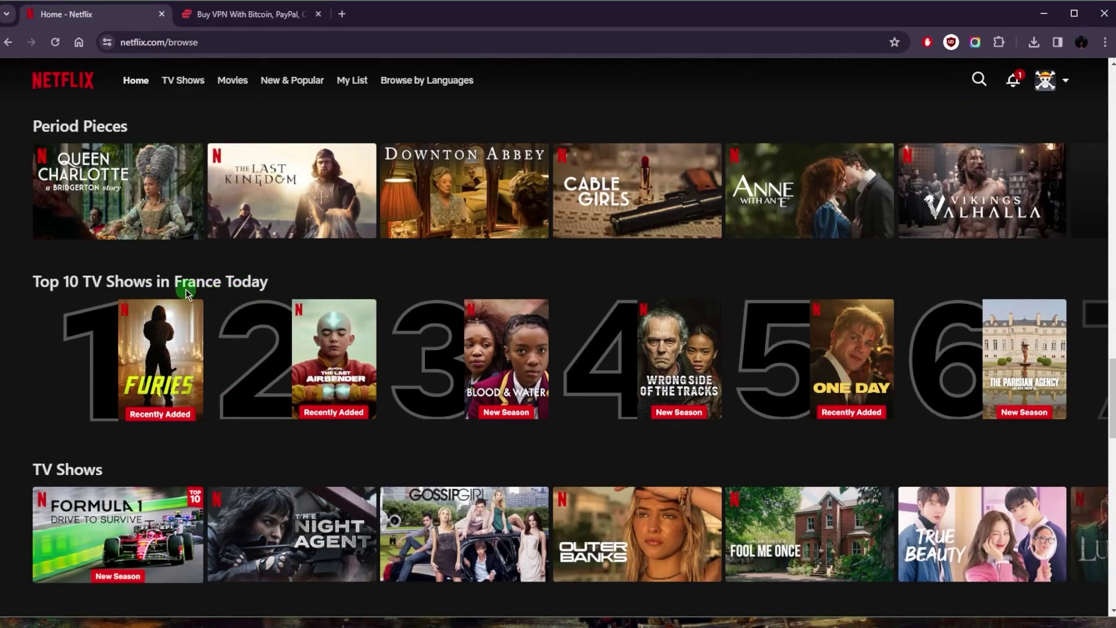
scroll(127, 284, "up", 2)
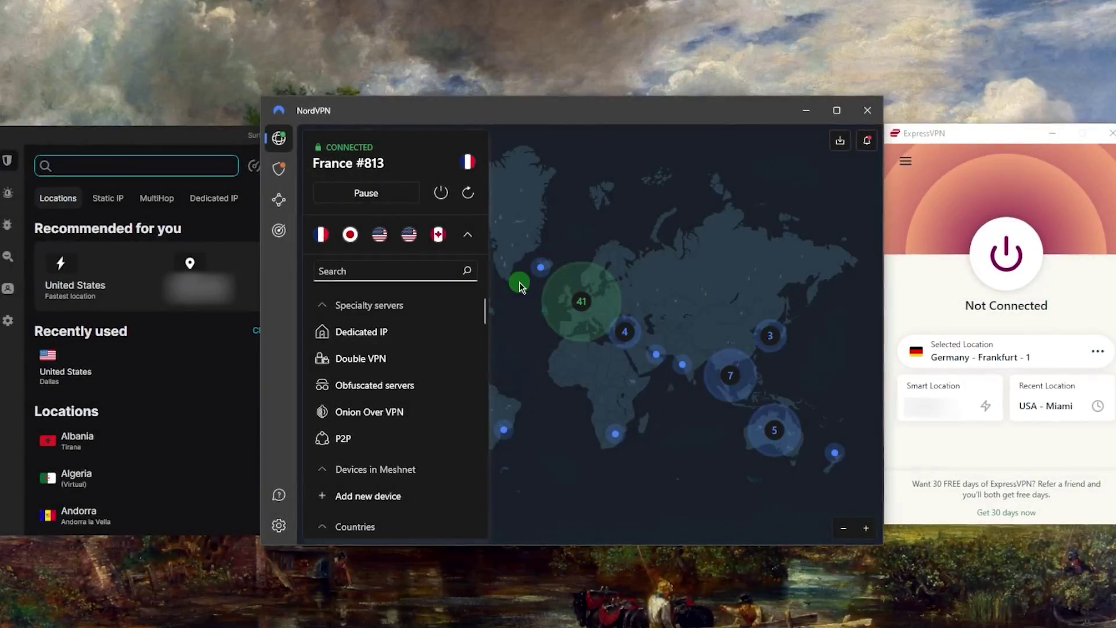
Switch between Surfshark and NordVPN, then disconnect NordVPN from France #813
mouse_move(569, 276)
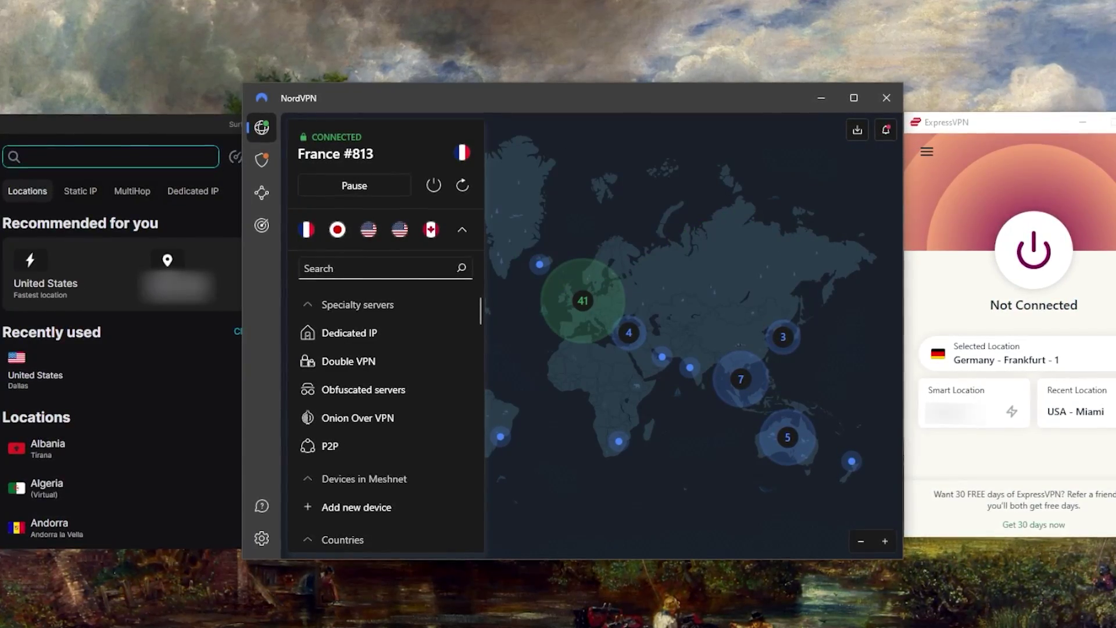
left_click(237, 124)
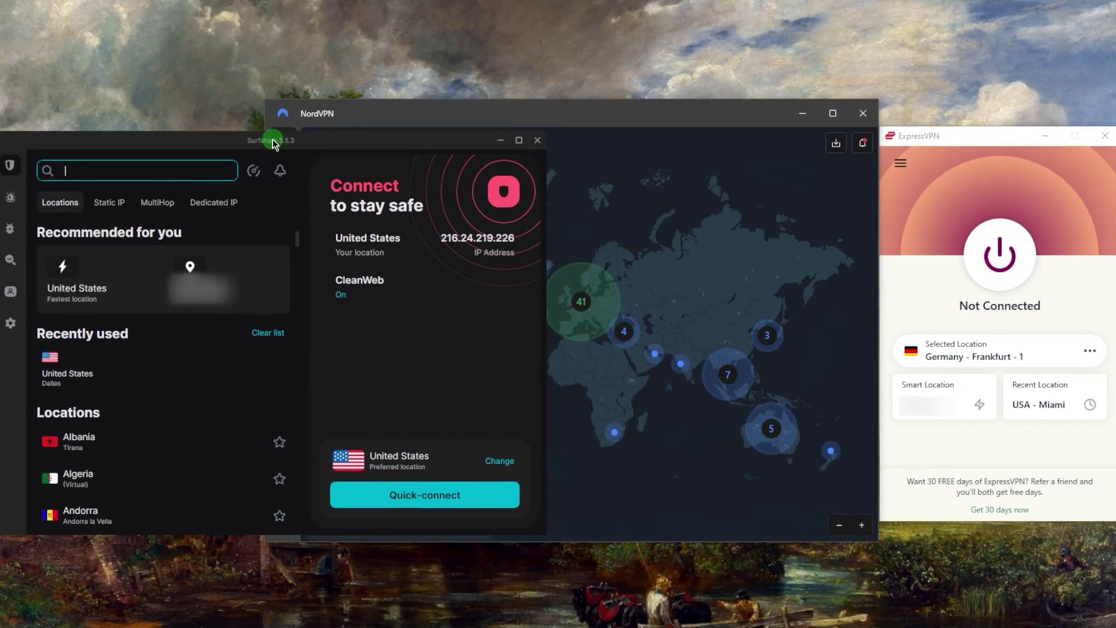
left_click(661, 212)
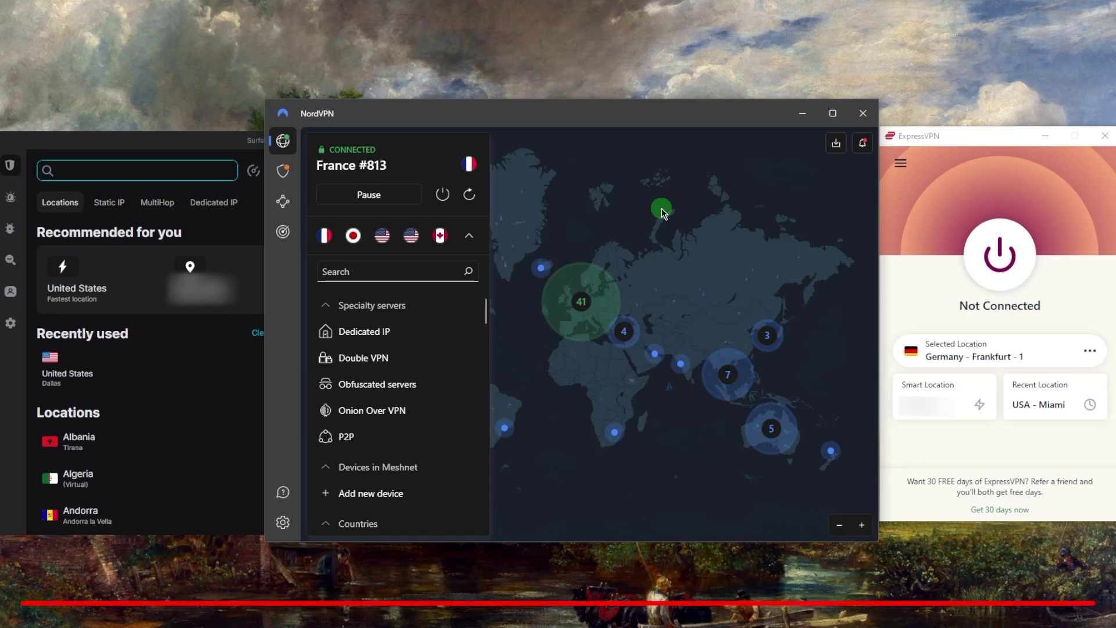
left_click(241, 140)
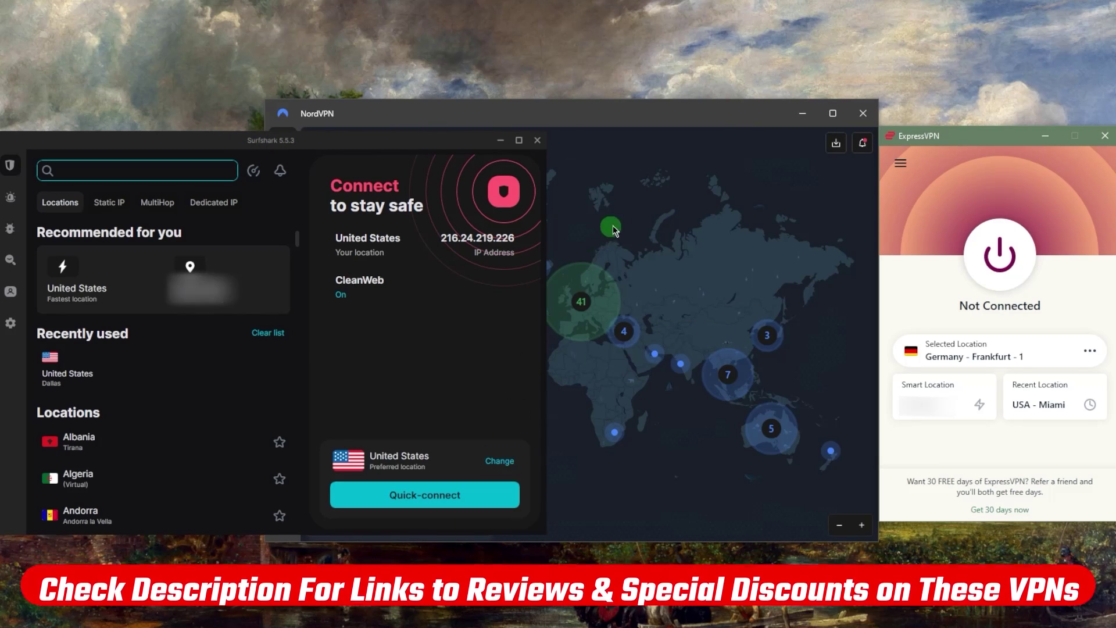
left_click(614, 229)
left_click(440, 235)
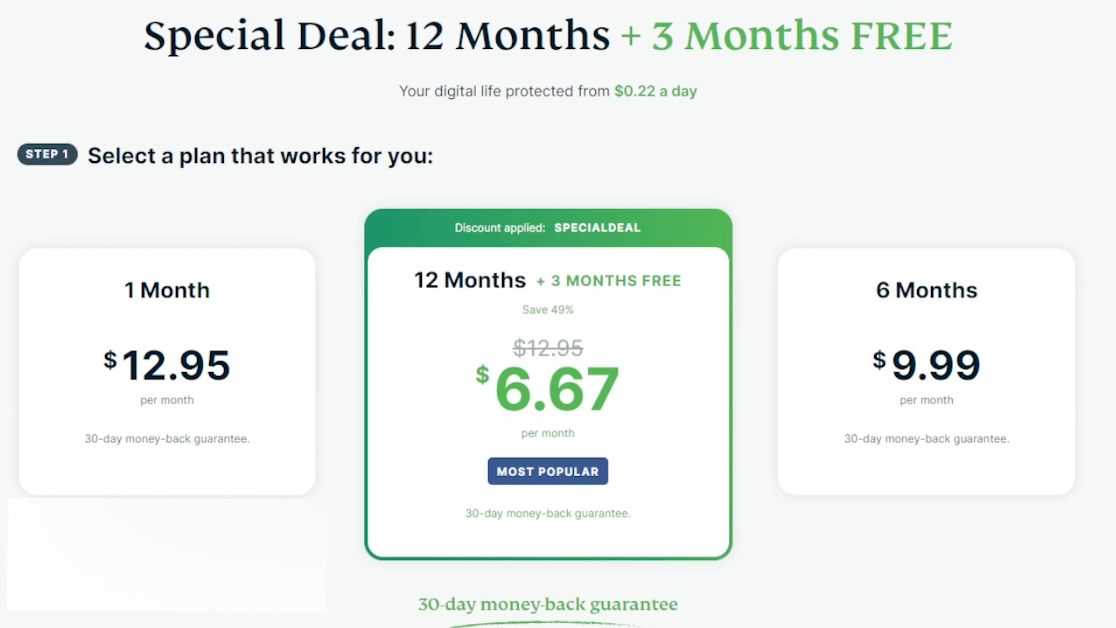
Compare the 1 Month, 12 Months and 6 Months plans, settle on 12 Months, and view the 30-day money-back guarantee
left_click(146, 281)
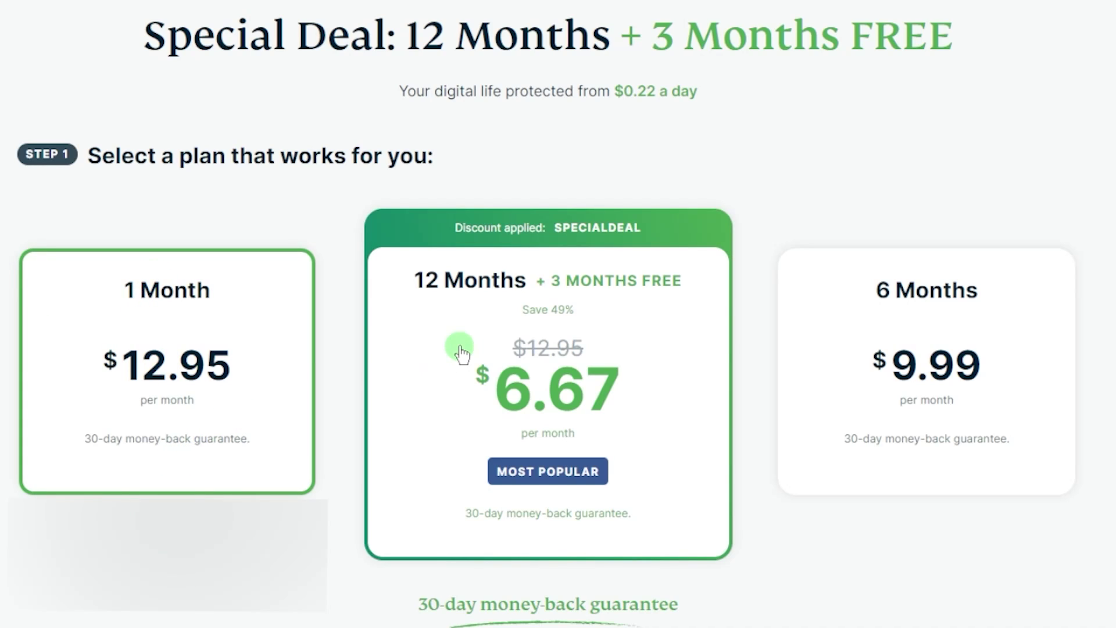
left_click(515, 347)
left_click(844, 352)
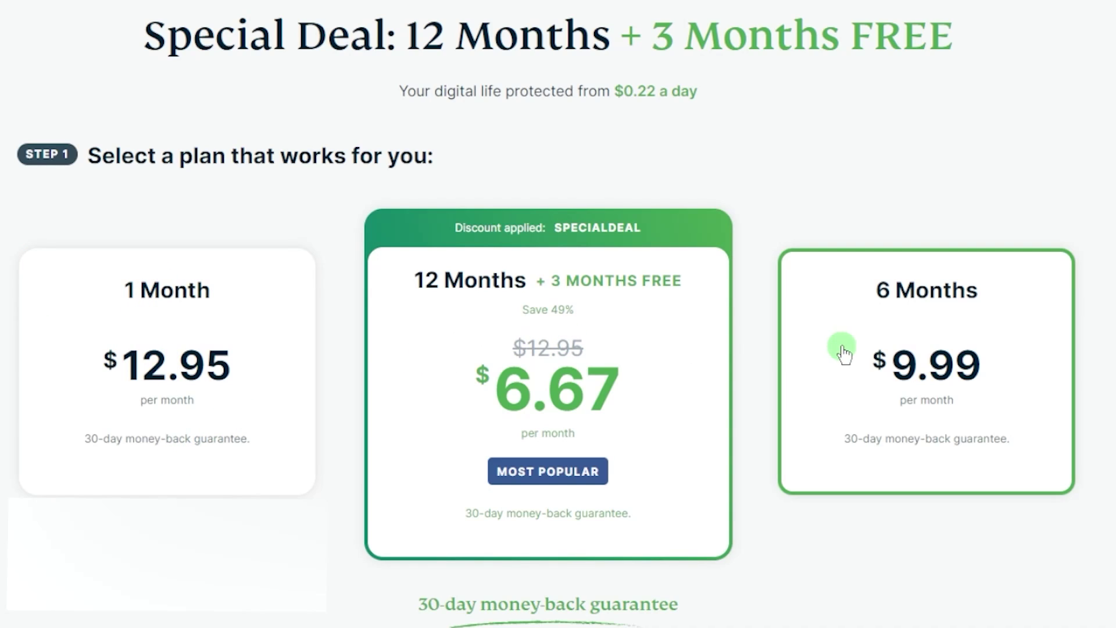
left_click(574, 508)
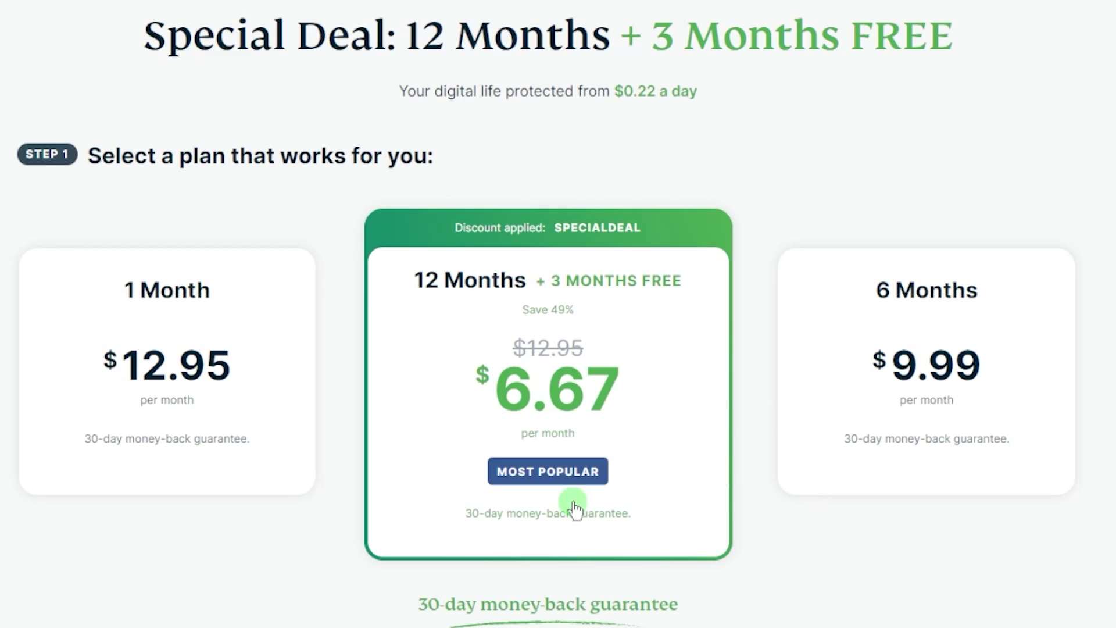
left_click(404, 615)
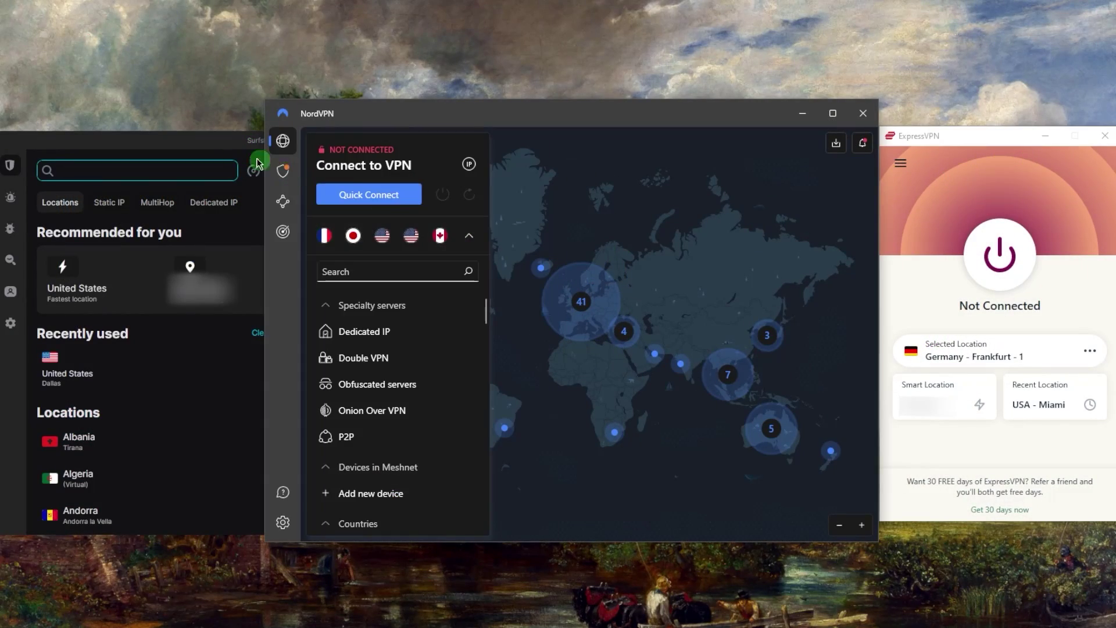
Bring the Surfshark window in front of NordVPN
left_click(258, 162)
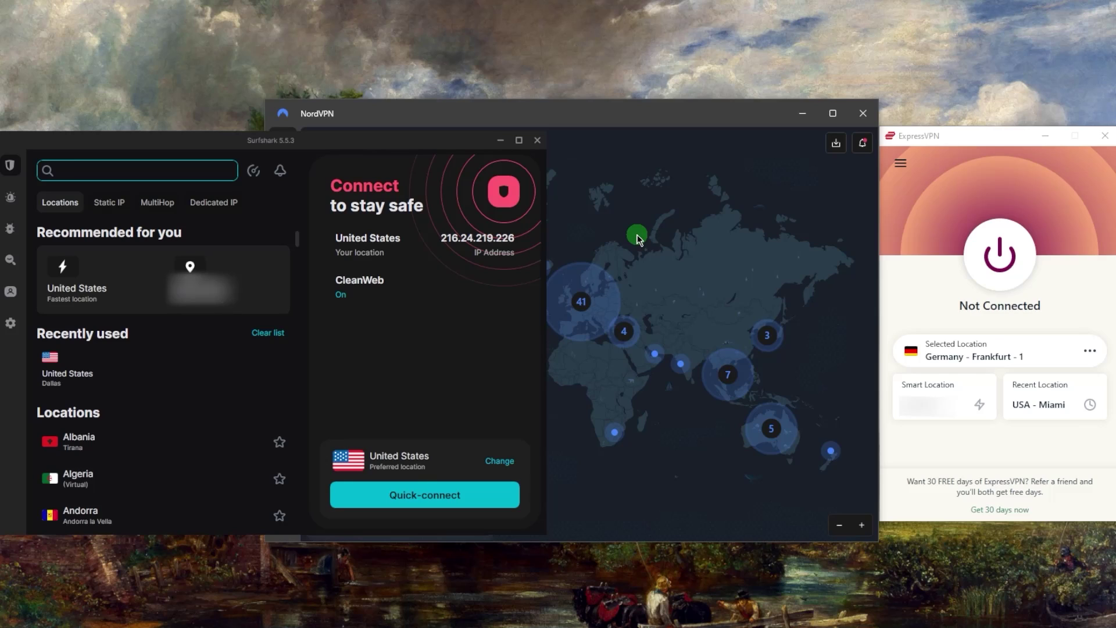